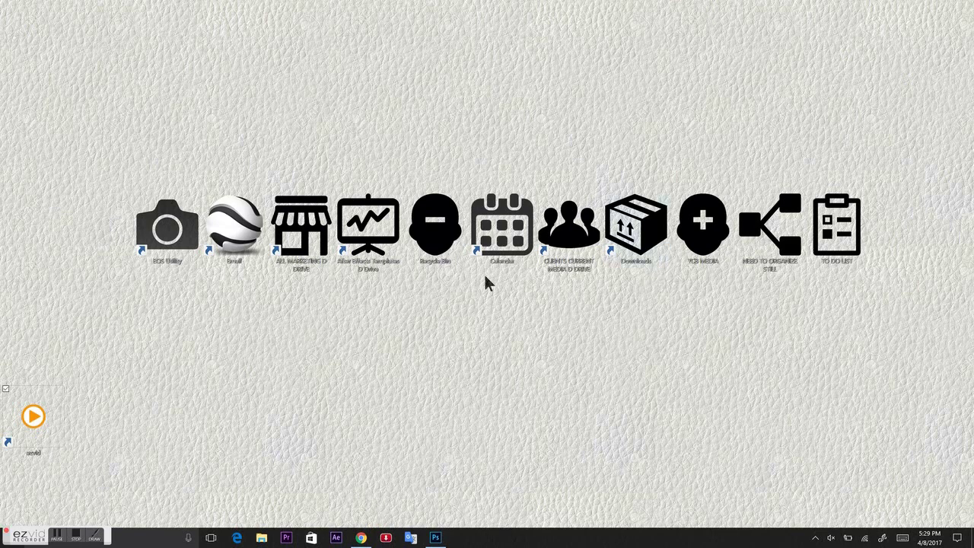
- Open the client's PRIMERAMANO shoot folder inside CLIENTS CURRENT MEDIA, with the file window maximized
double_click(571, 219)
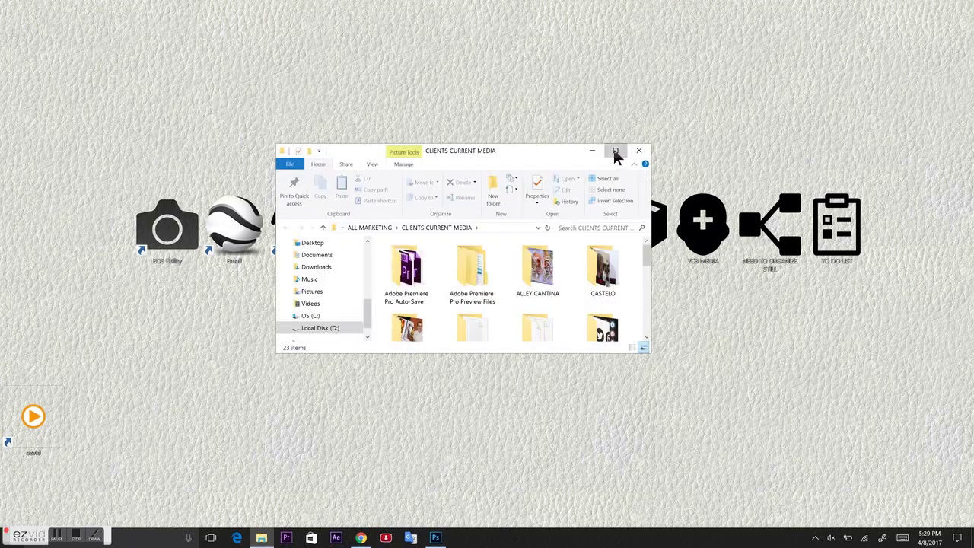
left_click(616, 151)
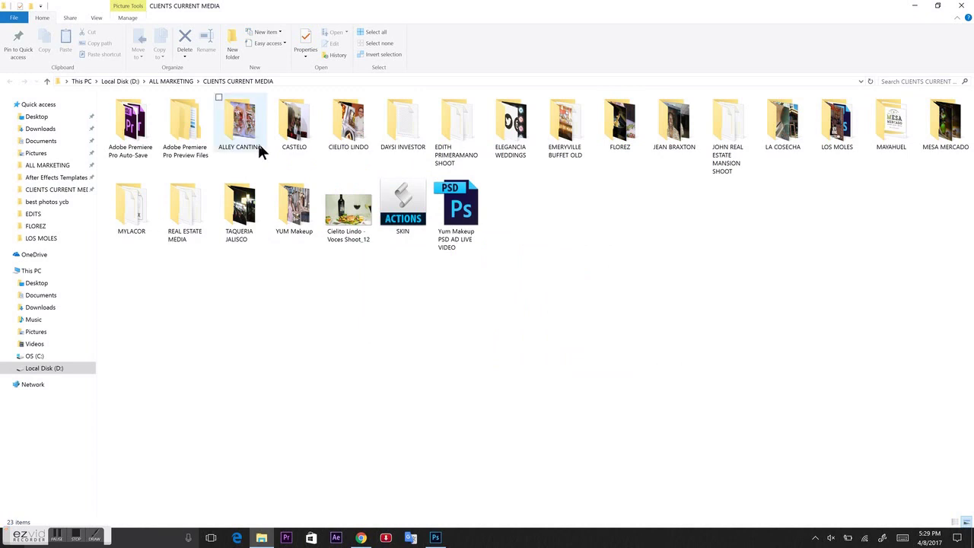
double_click(456, 128)
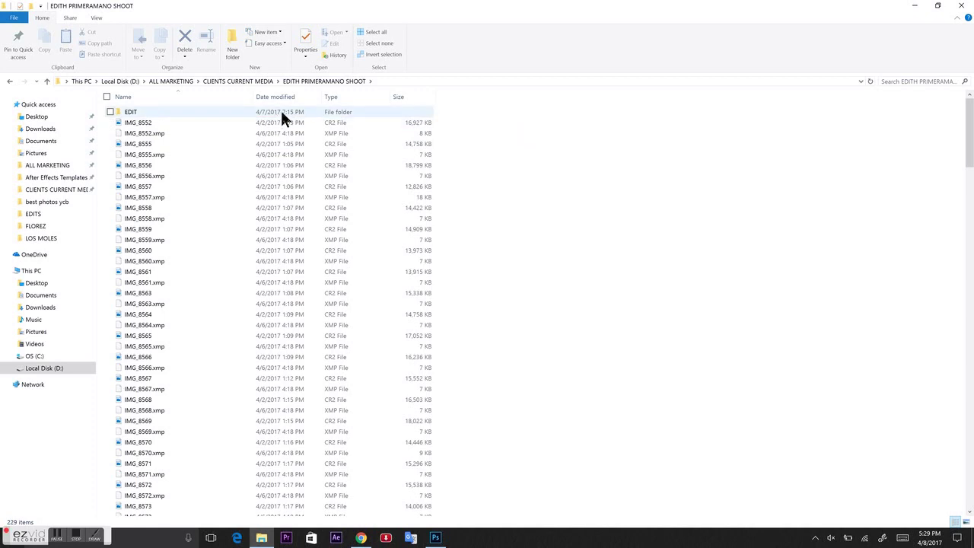
- Bring the shoot's CR2 raw photos from the folder into Photoshop so that they open in Camera Raw
left_click_drag(489, 120, 446, 9)
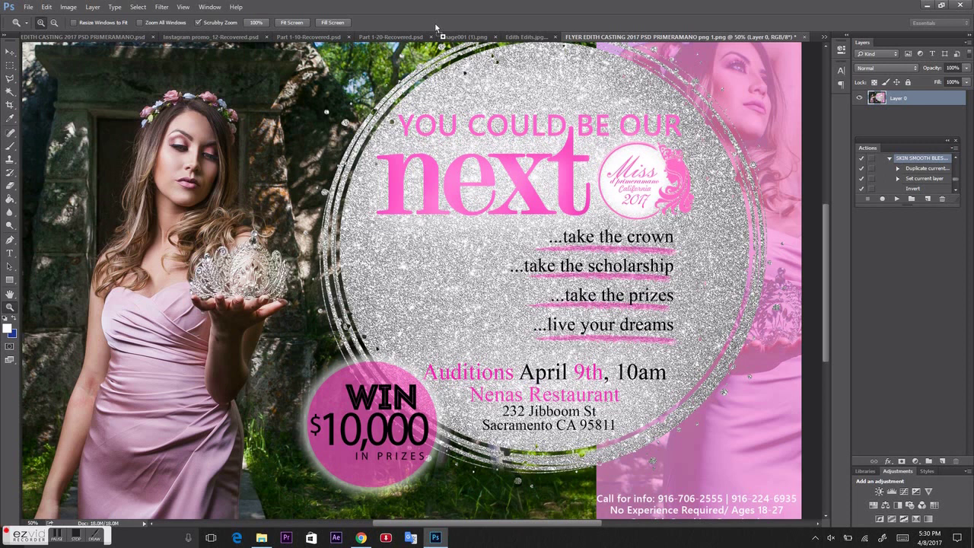
left_click_drag(435, 26, 459, 17)
left_click_drag(459, 17, 451, 21)
left_click_drag(451, 21, 449, 22)
left_click_drag(448, 22, 447, 19)
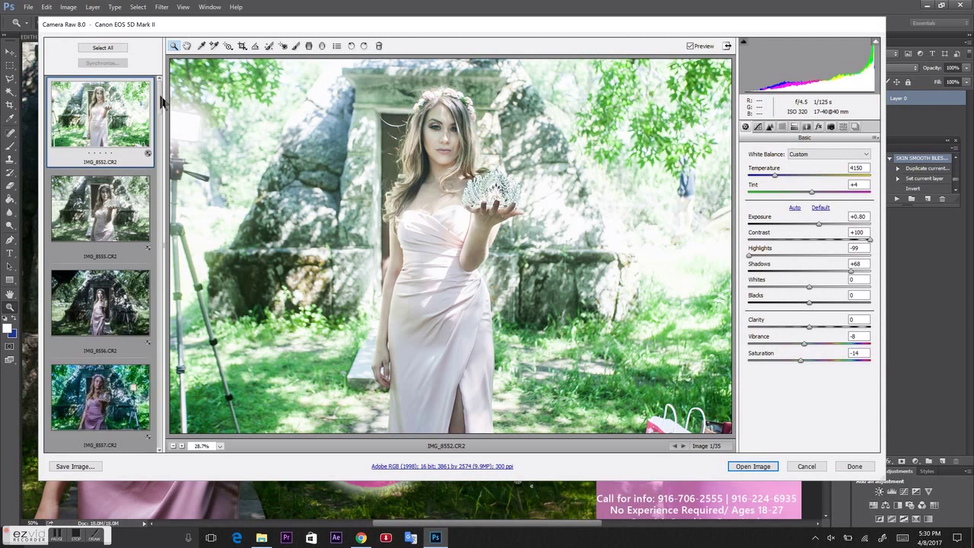
- Apply the Camera Raw Defaults to IMG_8552.CR2
scroll(162, 100, "down", 1)
scroll(162, 100, "up", 1)
left_click(866, 154)
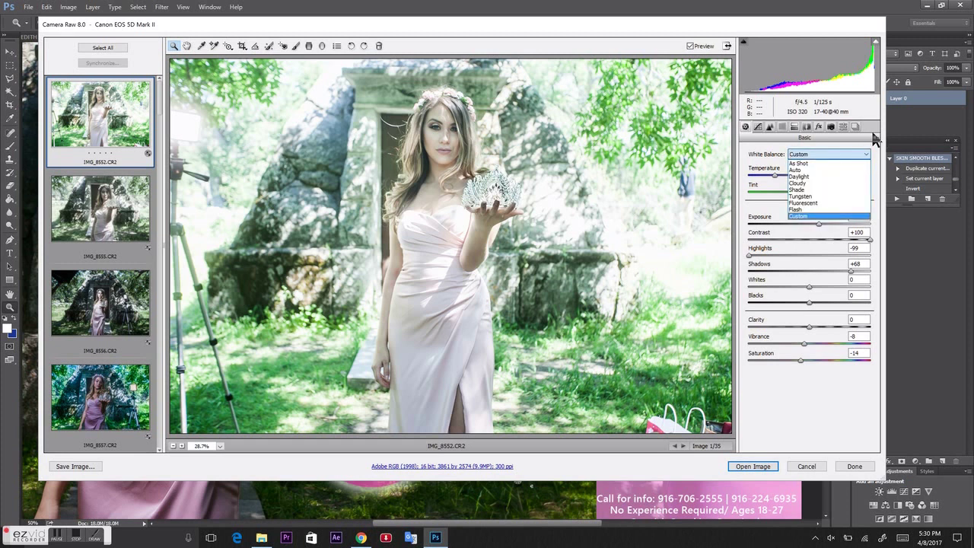
left_click(871, 145)
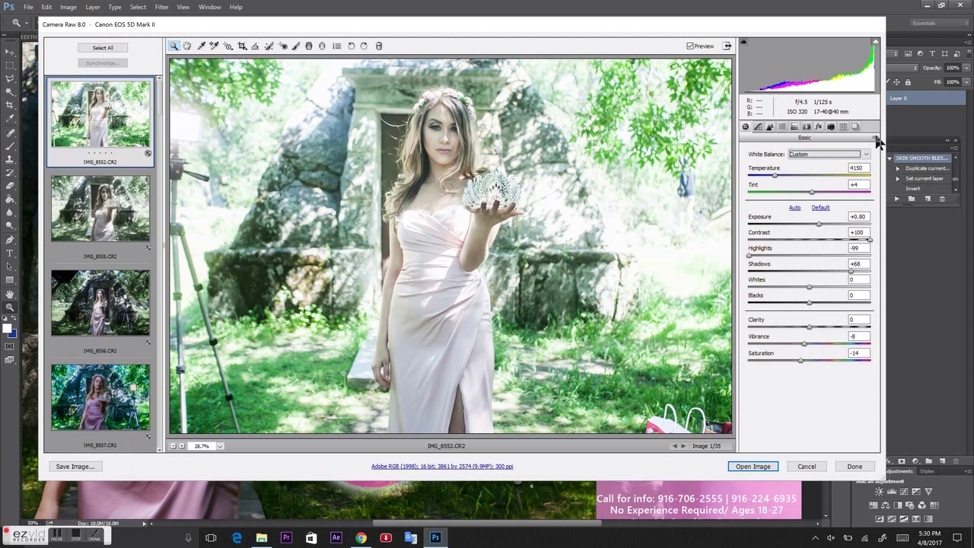
left_click(875, 138)
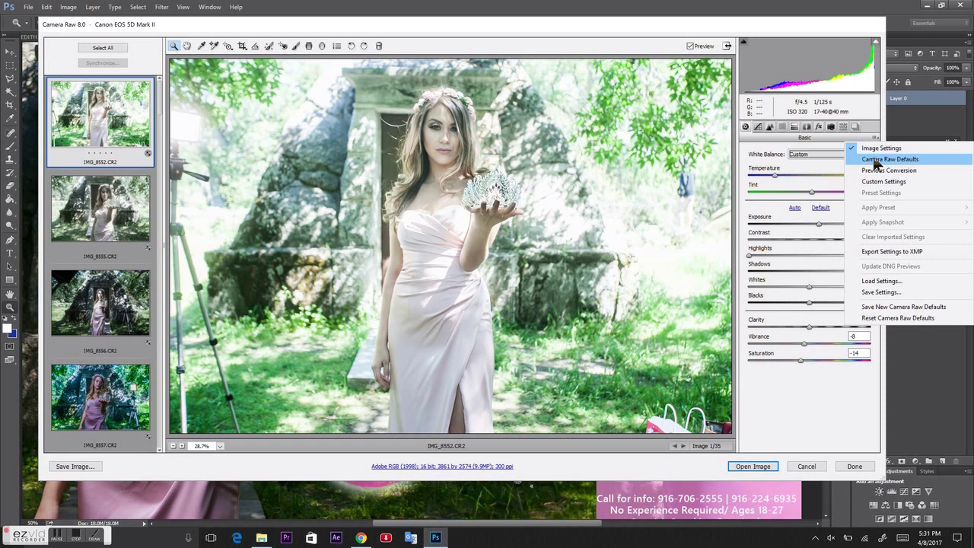
left_click(875, 161)
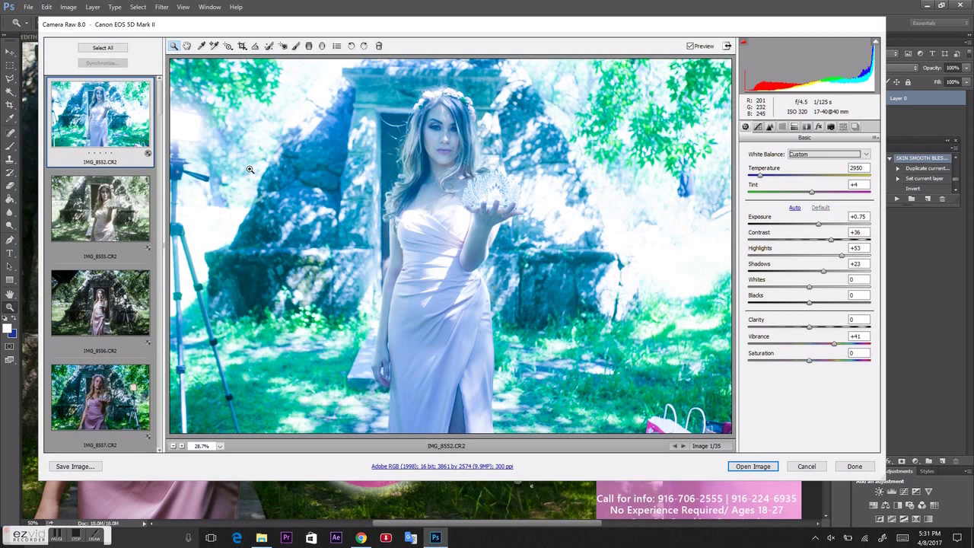
- Compare the previews of IMG_8556, IMG_8557 and IMG_8552, repositioning the Camera Raw dialog so that it is fully in view
left_click(113, 305)
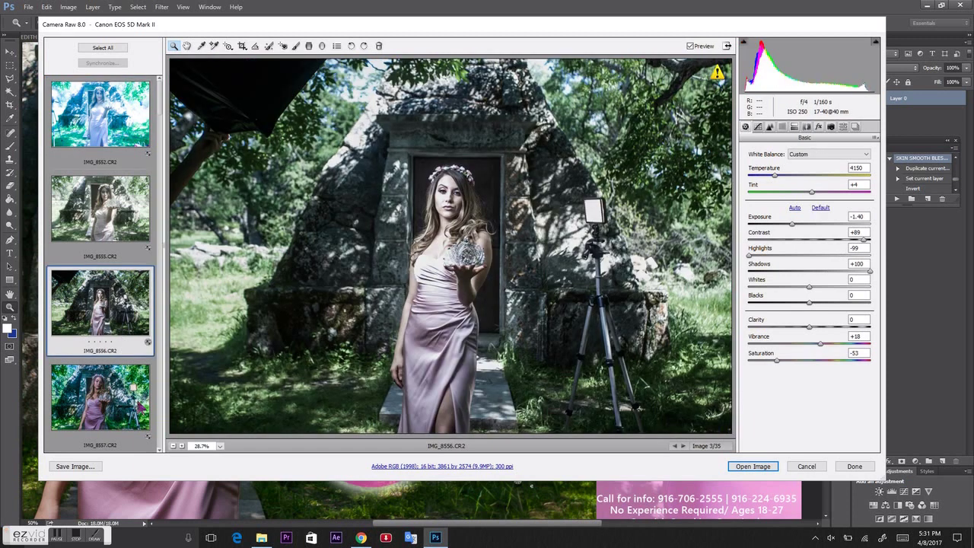
left_click(136, 409)
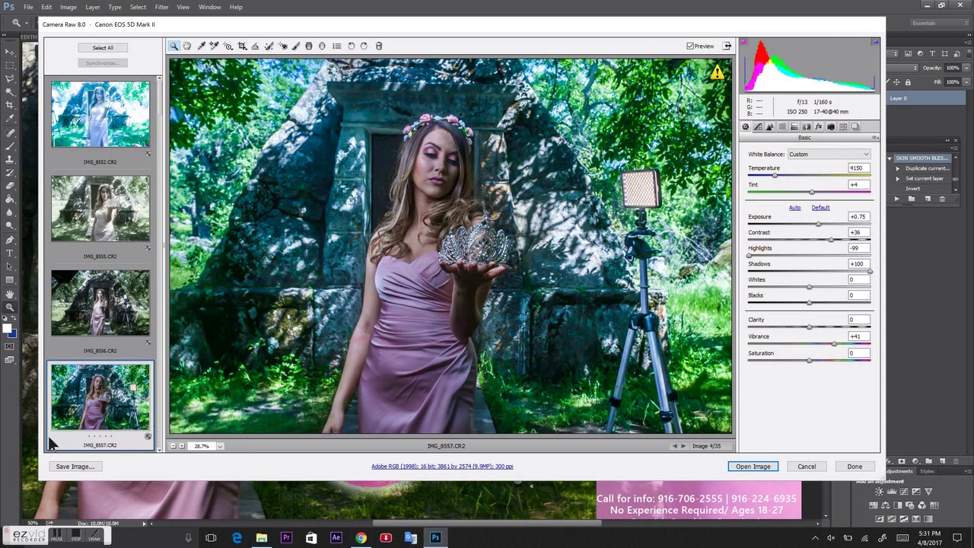
left_click_drag(441, 27, 444, 49)
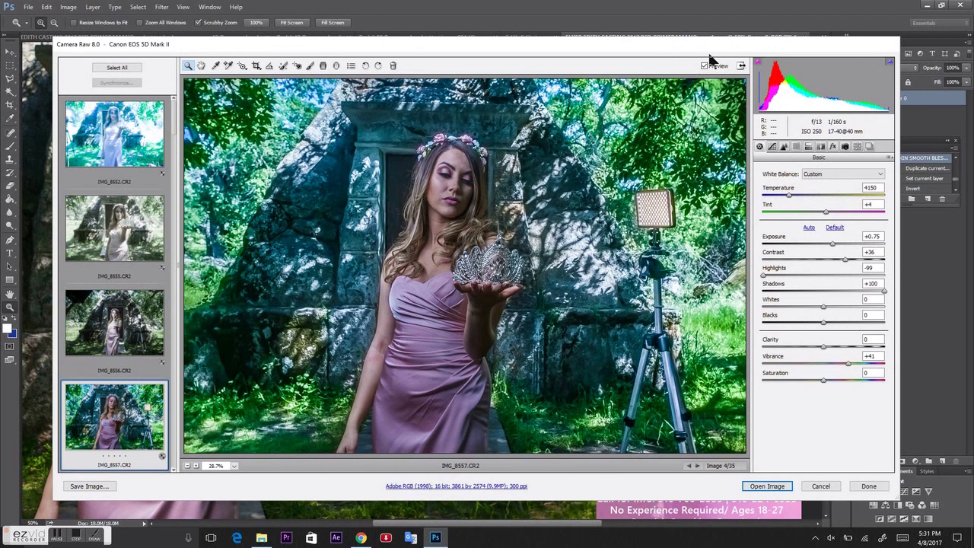
left_click(130, 157)
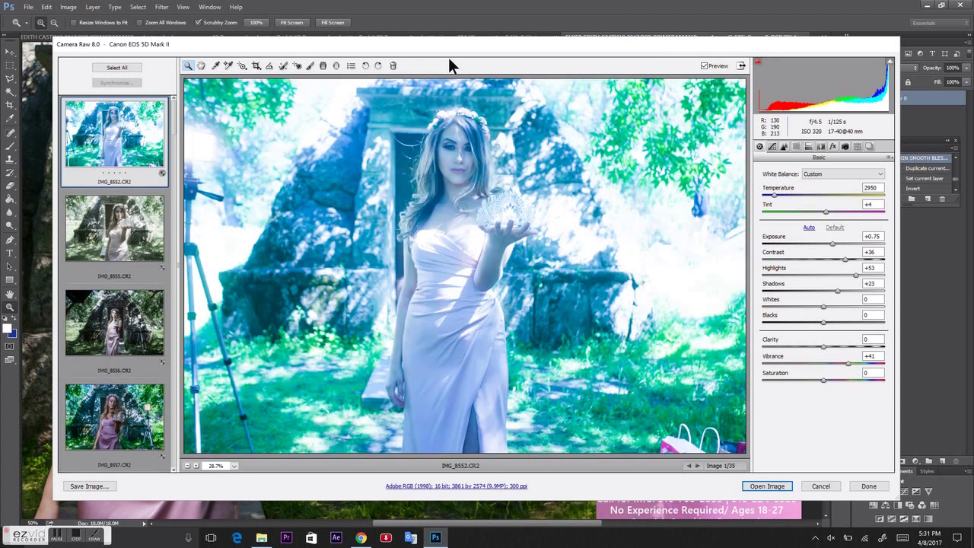
left_click_drag(479, 43, 472, 119)
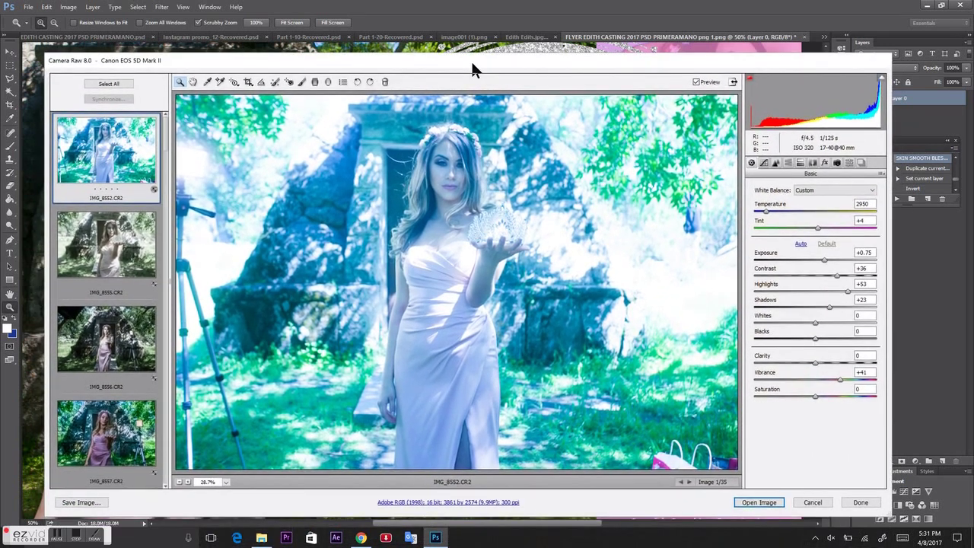
left_click_drag(471, 64, 476, 53)
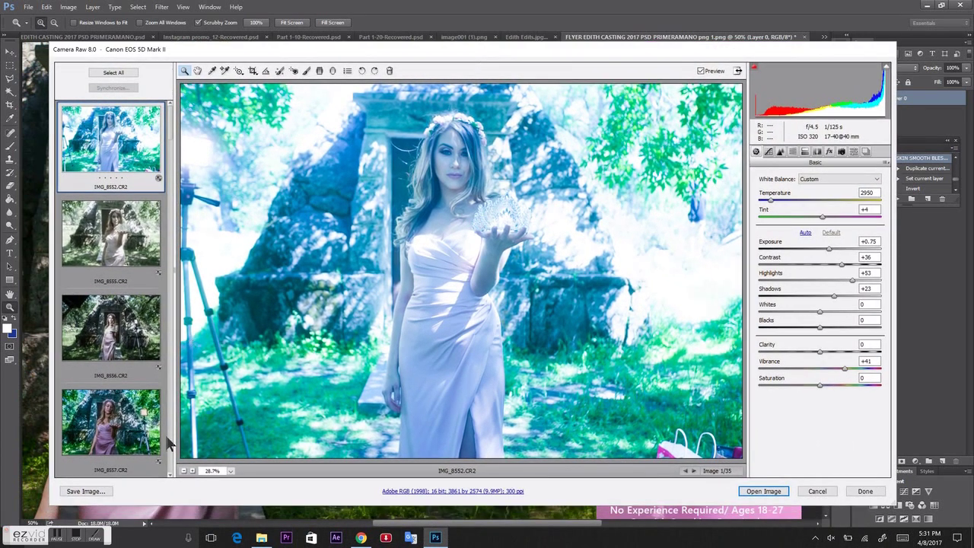
- Browse the remaining raw photos, previewing IMG_8564 and IMG_8568, and return to the first images of the set
scroll(169, 438, "down", 3)
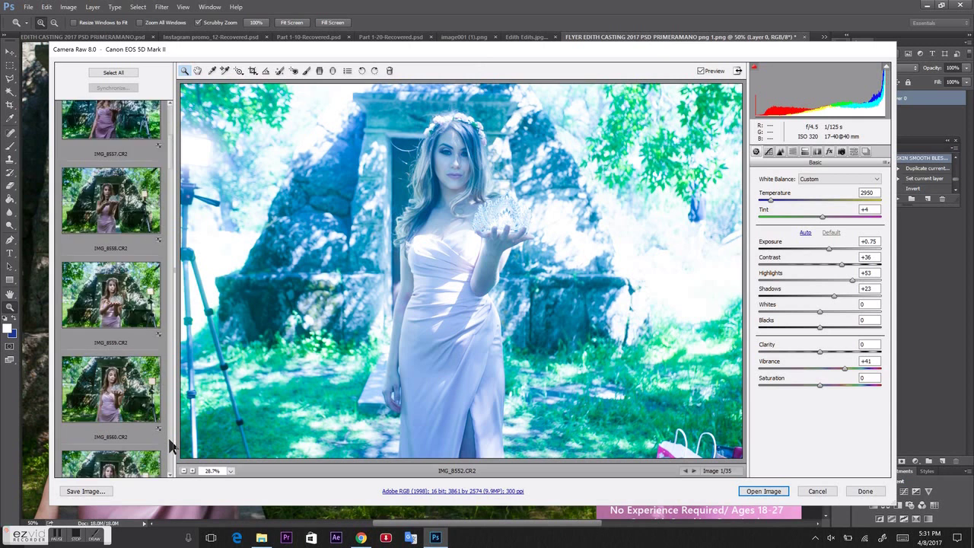
scroll(168, 437, "down", 3)
left_click(107, 336)
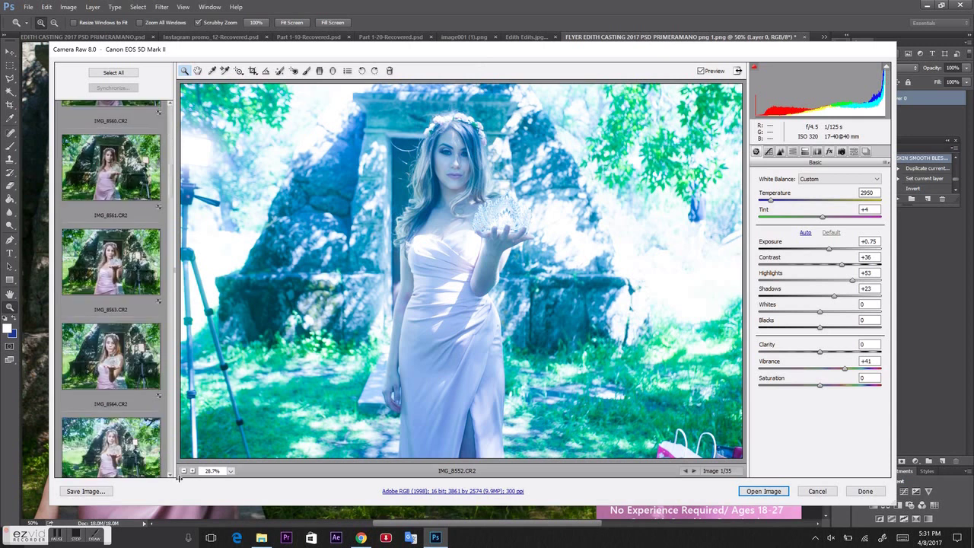
scroll(172, 468, "down", 3)
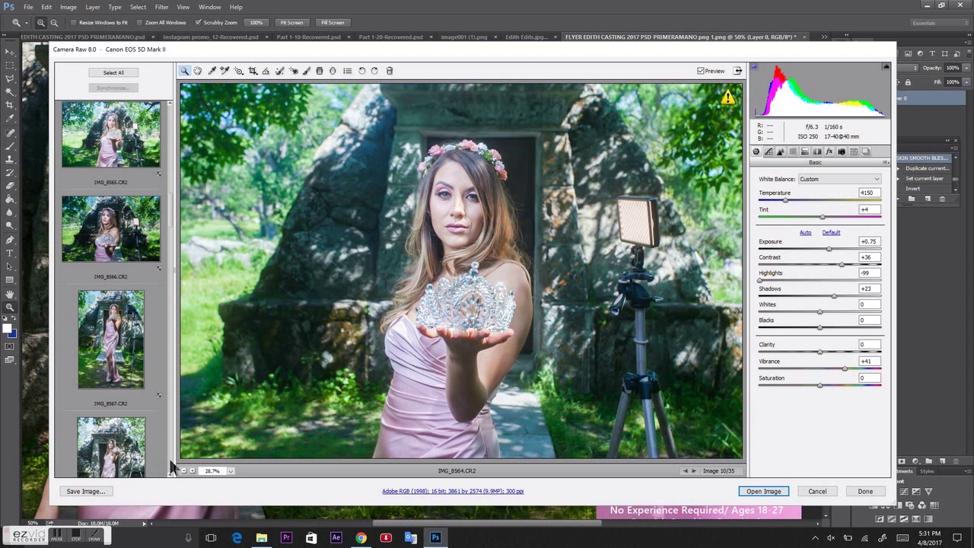
left_click(161, 438)
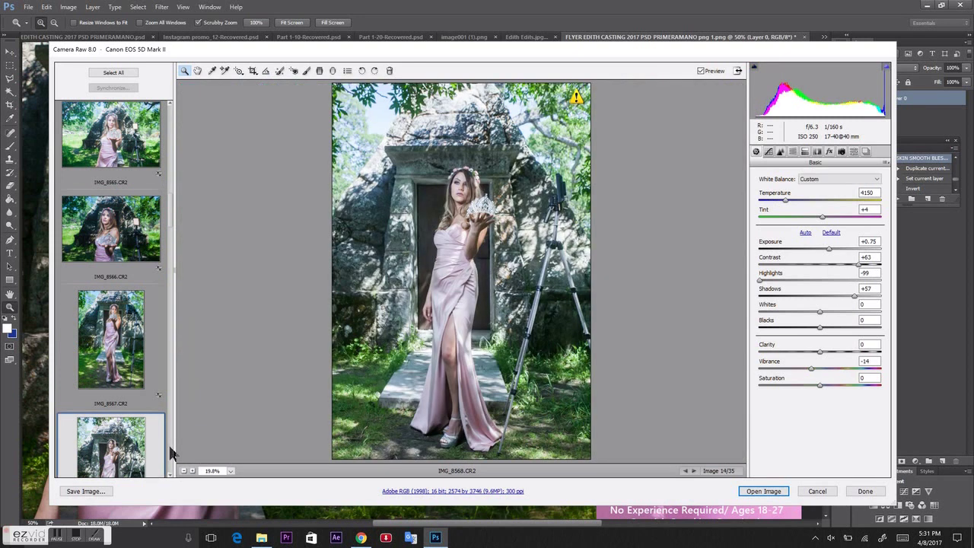
scroll(171, 454, "down", 3)
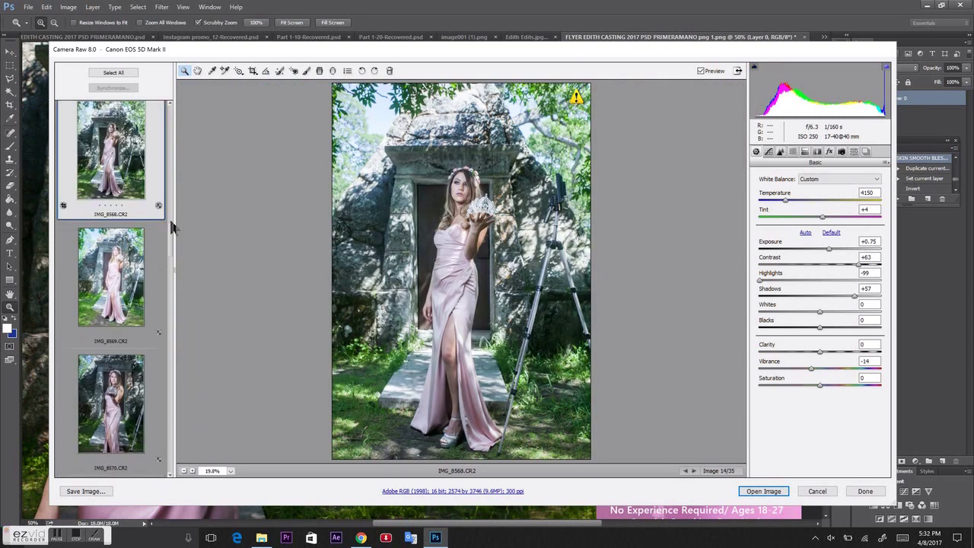
left_click_drag(174, 244, 168, 107)
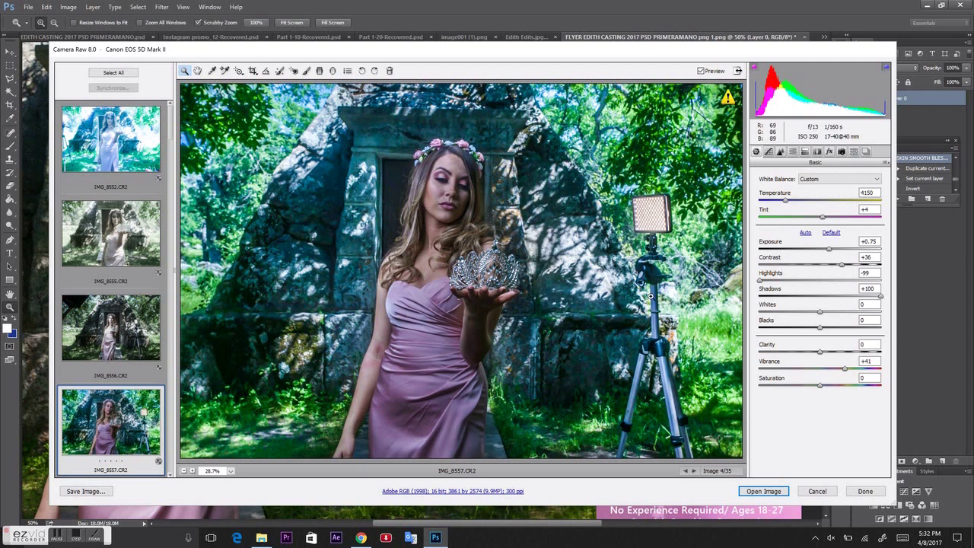
- Set IMG_8557's temperature to 5400, shadows to +26, exposure to +1.15, highlights to -42 and contrast to +15
left_click(798, 199)
key("Return")
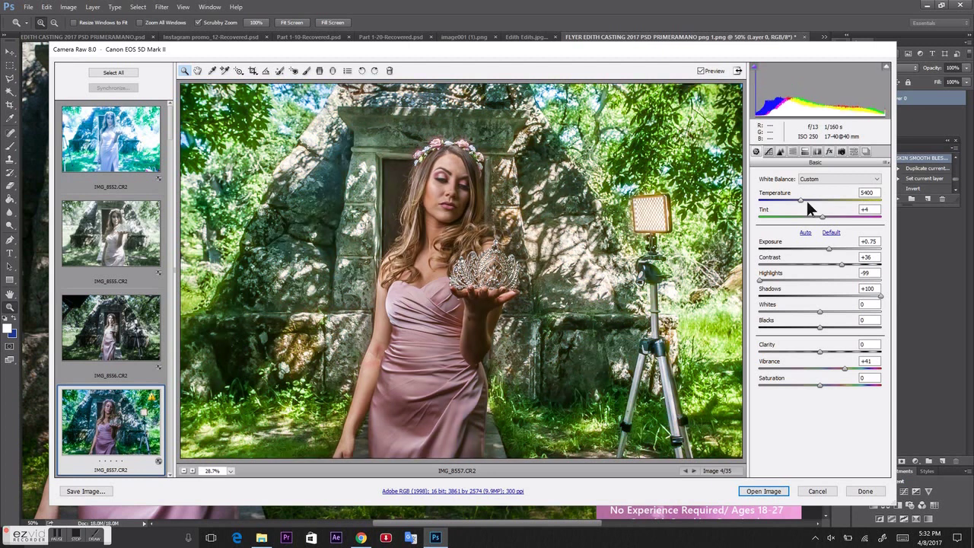
left_click(836, 294)
left_click(834, 291)
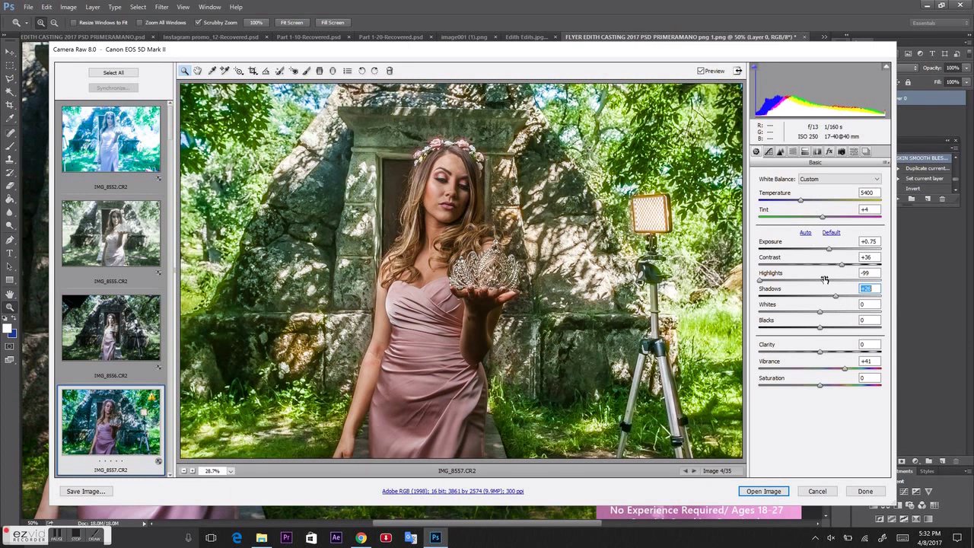
left_click(834, 248)
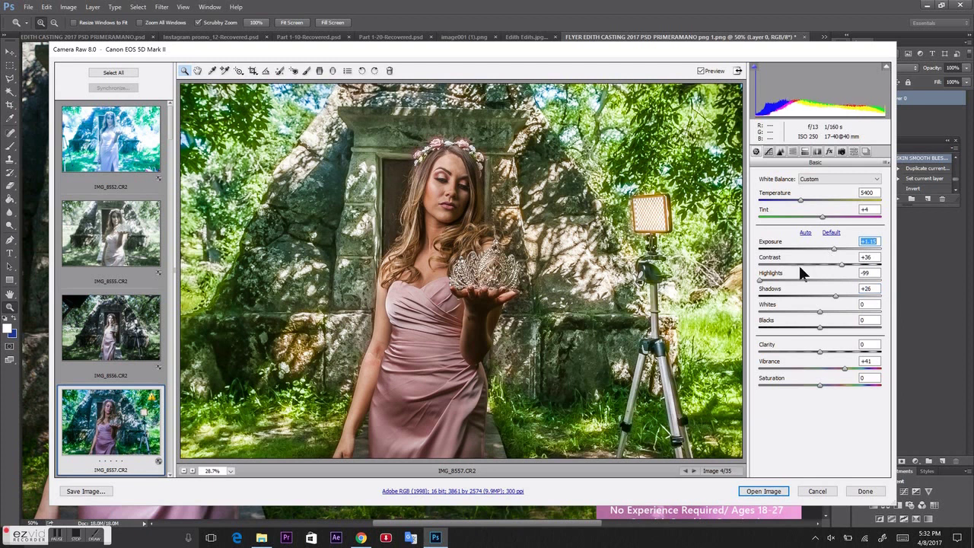
left_click(793, 280)
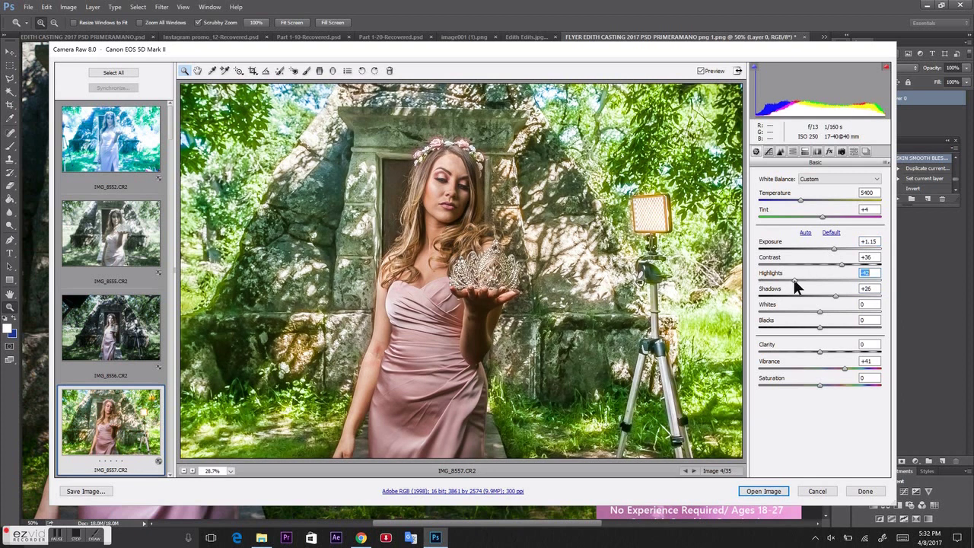
left_click_drag(832, 264, 828, 268)
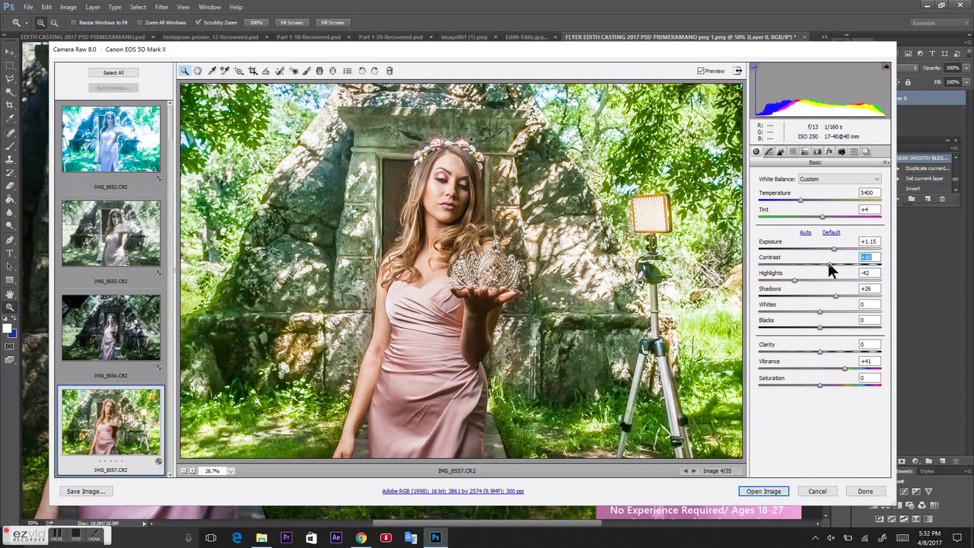
- Refine IMG_8557 with temperature 4900, tint +15 and a slight shadows adjustment, and finish the Camera Raw edits without opening the image
left_click_drag(800, 201, 794, 199)
left_click(829, 218)
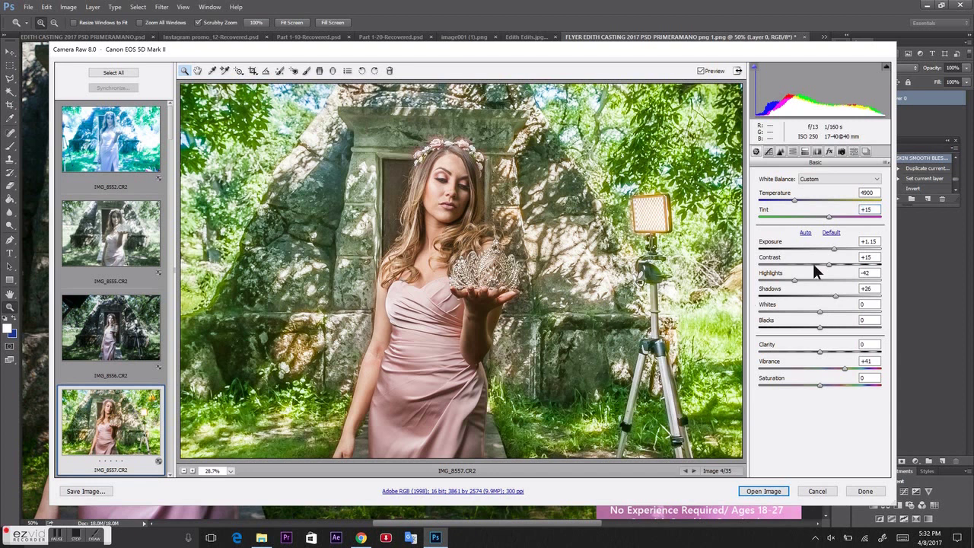
left_click_drag(788, 200, 790, 202)
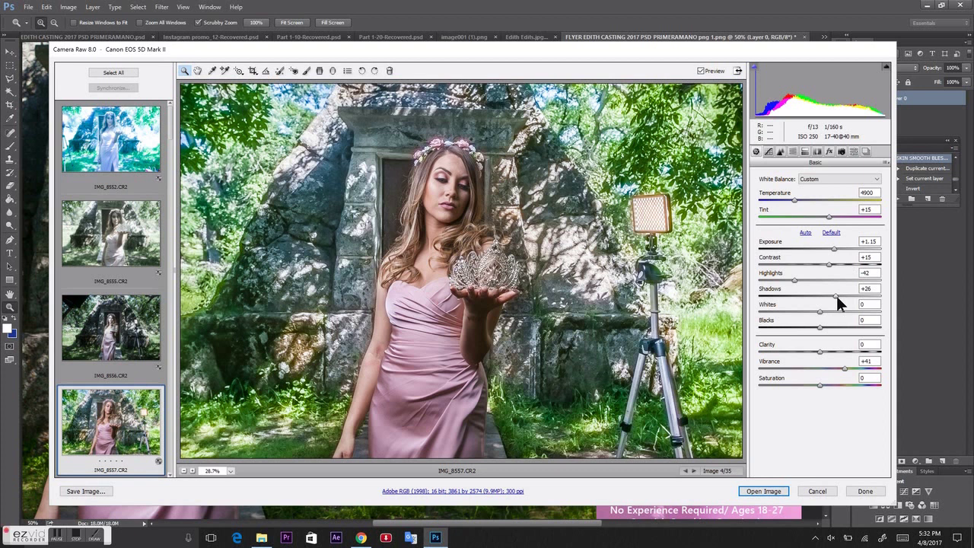
left_click_drag(823, 295, 830, 299)
left_click(857, 489)
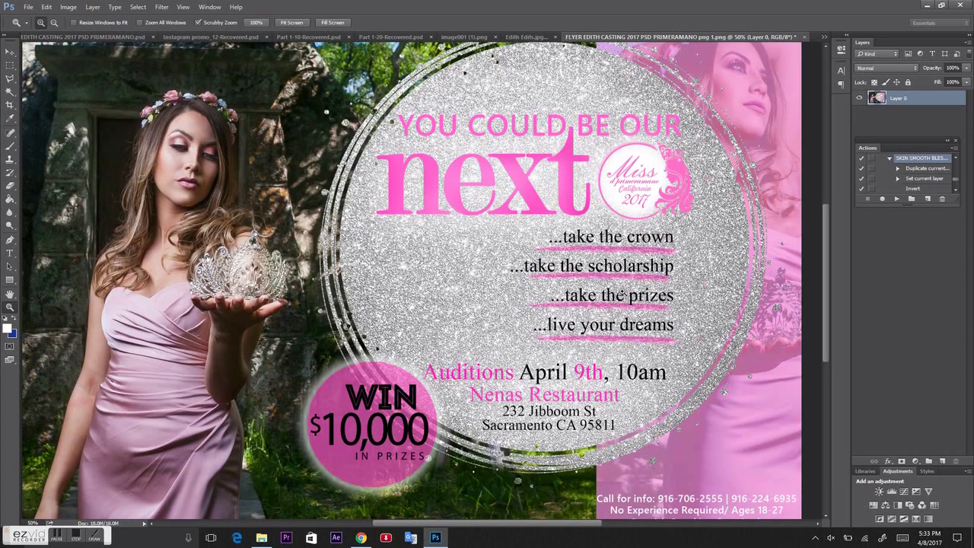
- Look through the open flyer, photo and graphics documents, ending on the layered casting flyer PSD with its whole canvas in view
left_click(104, 288, "alt")
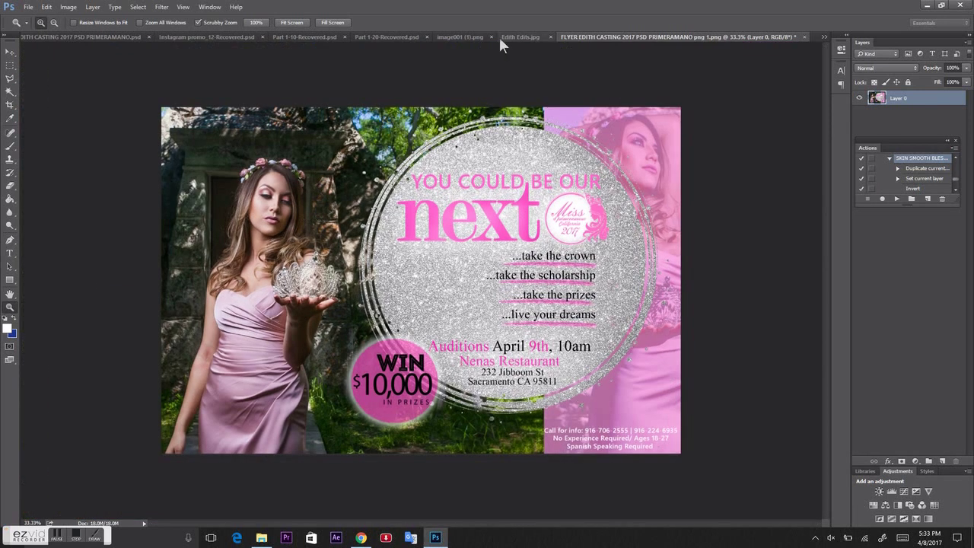
left_click(503, 36)
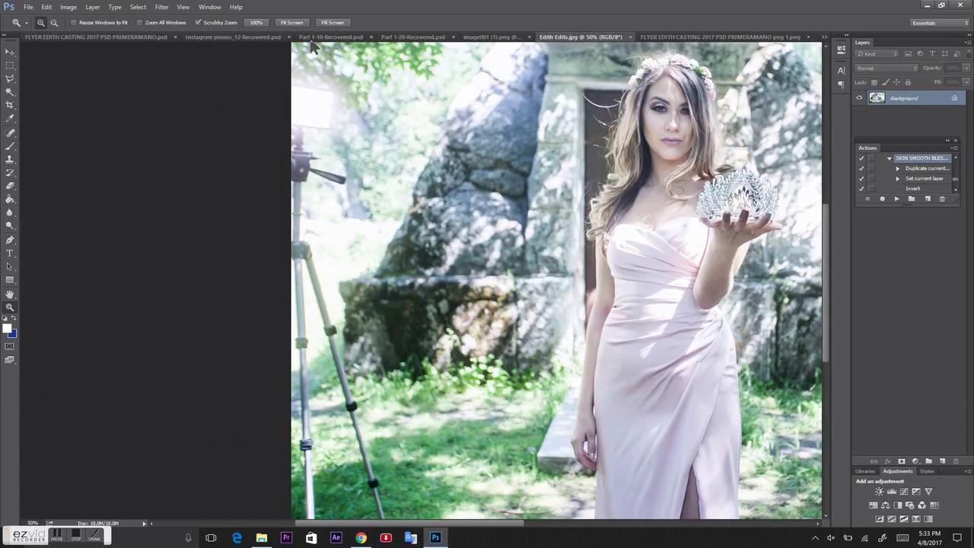
left_click(500, 113, "alt")
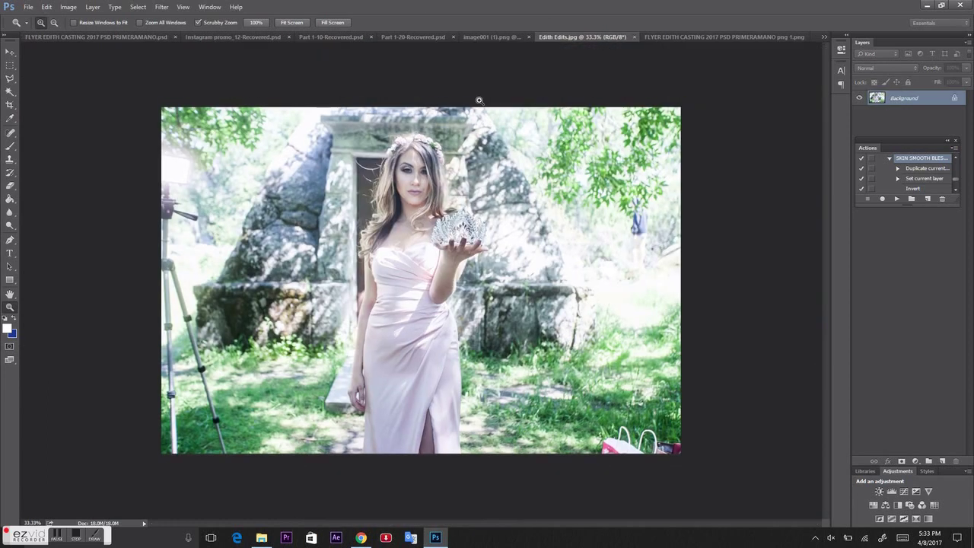
left_click(398, 36)
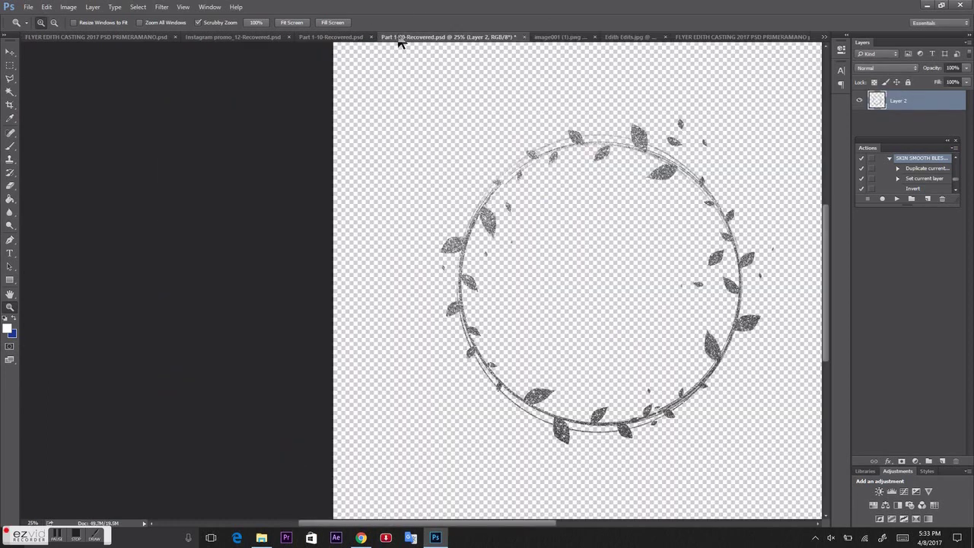
left_click(314, 36)
left_click(226, 36)
left_click(121, 37)
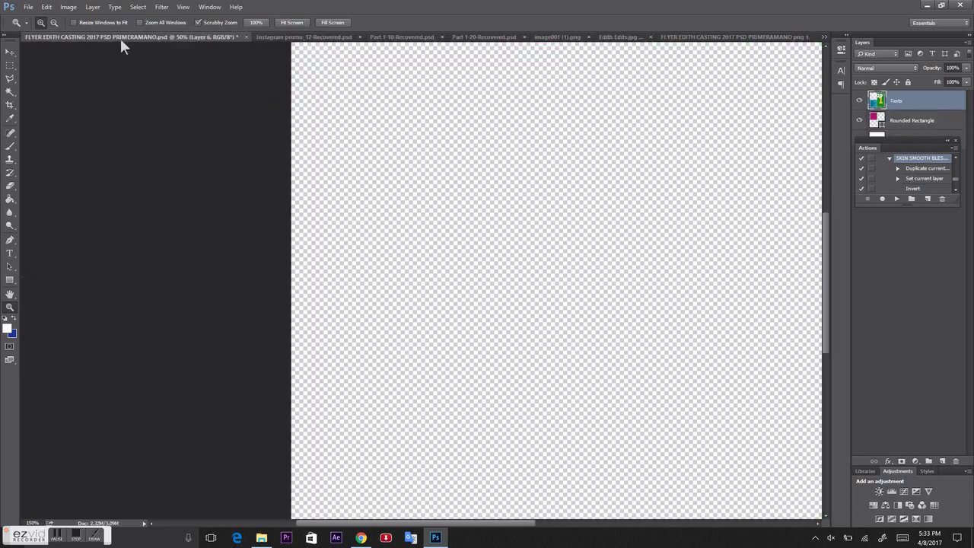
left_click(358, 296, "alt")
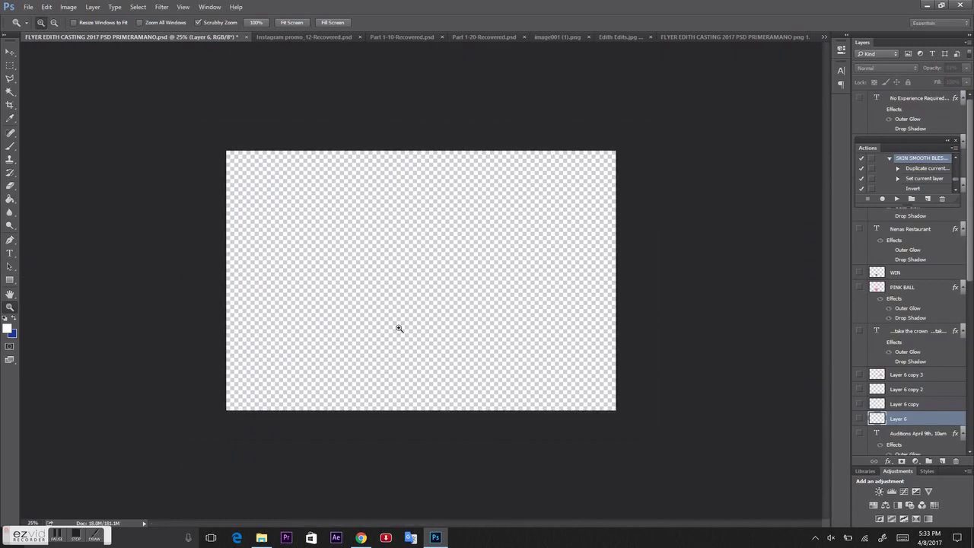
- Make Layer 0 copy 2 visible in the casting flyer and examine the model's face and tiara up close
left_click(398, 328)
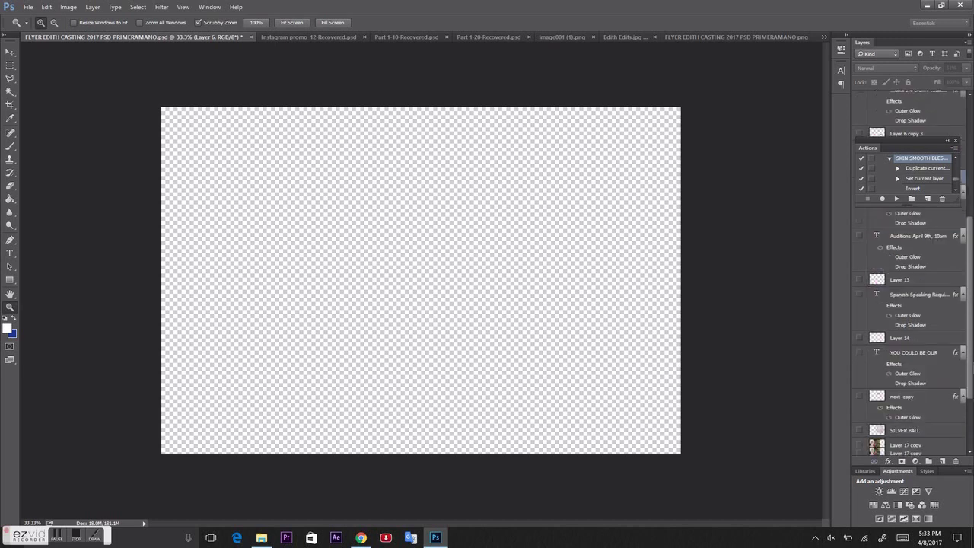
scroll(968, 241, "down", 5)
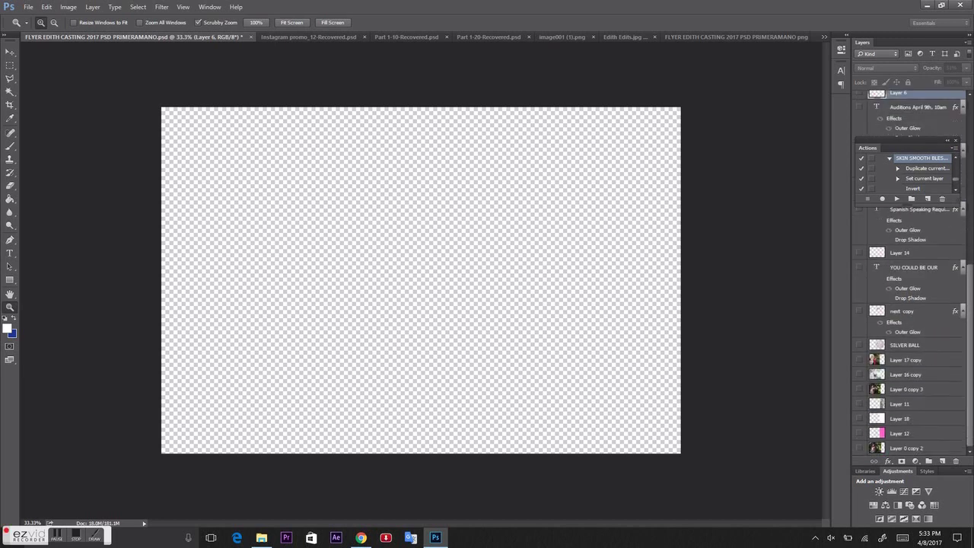
left_click(860, 448)
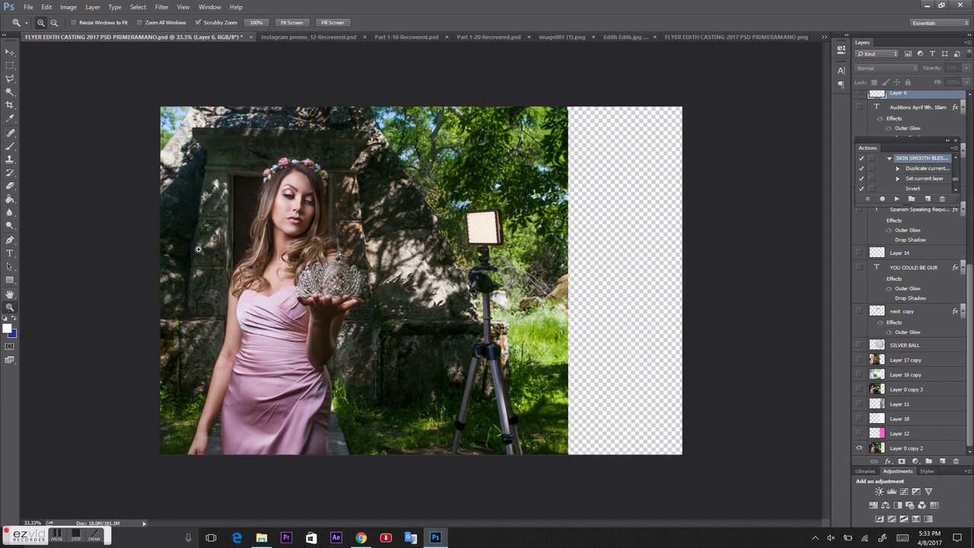
left_click(279, 216)
left_click(349, 194)
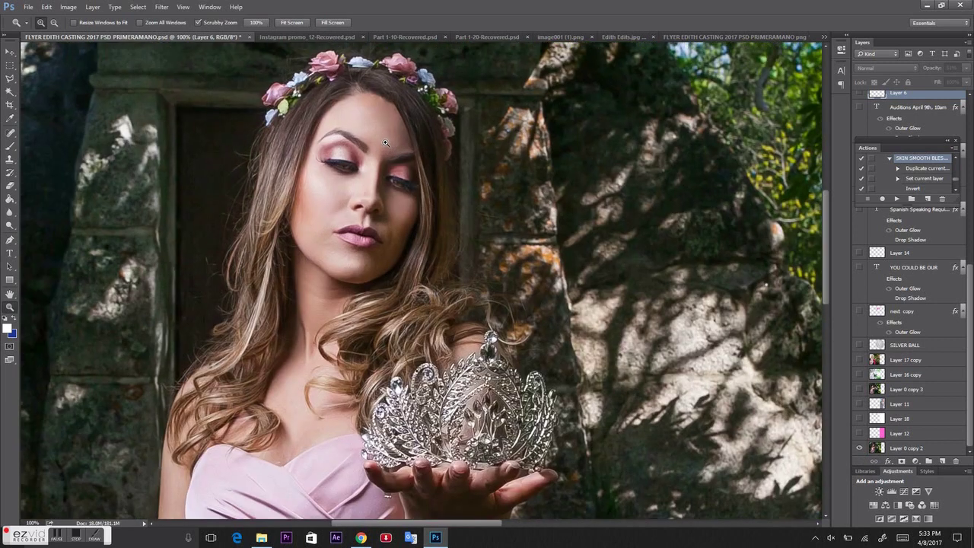
left_click(380, 189, "alt")
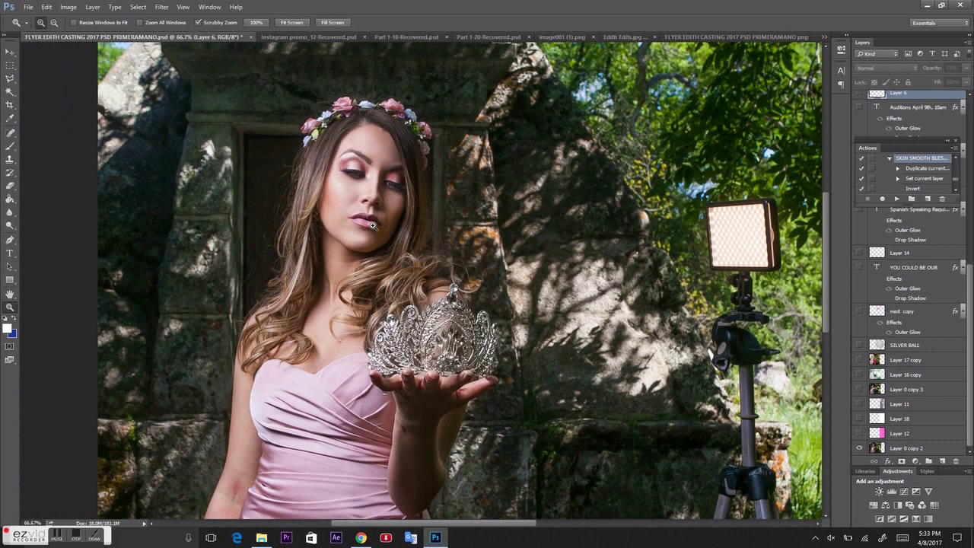
left_click(373, 225, "alt")
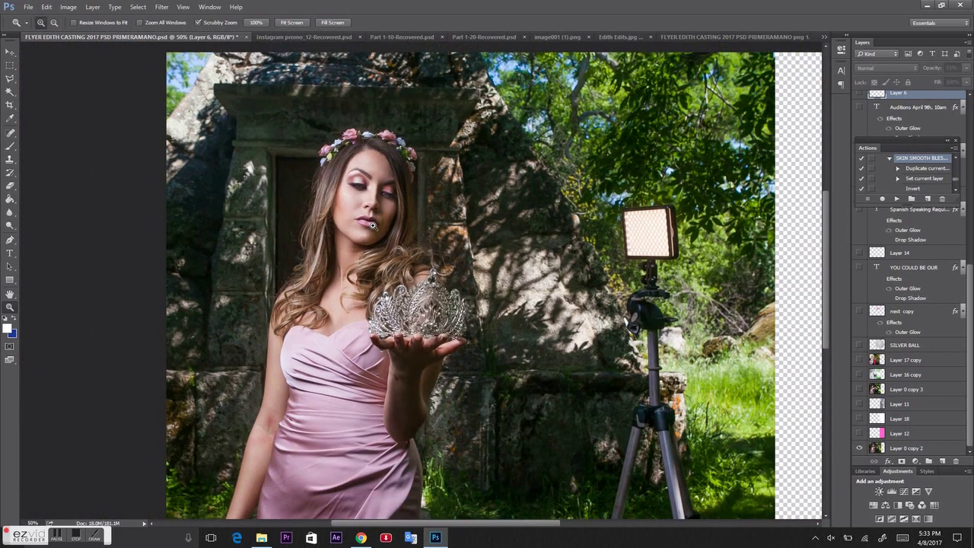
left_click(481, 251, "alt")
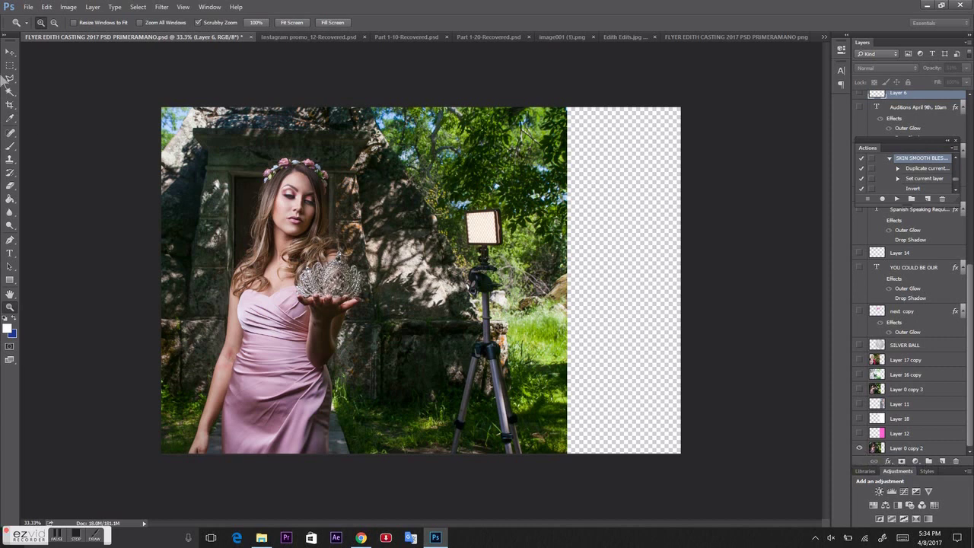
- Select the Layer 0 copy 2 photo layer with the Move tool so its transform controls are shown
left_click(10, 51)
left_click_drag(447, 200, 418, 198)
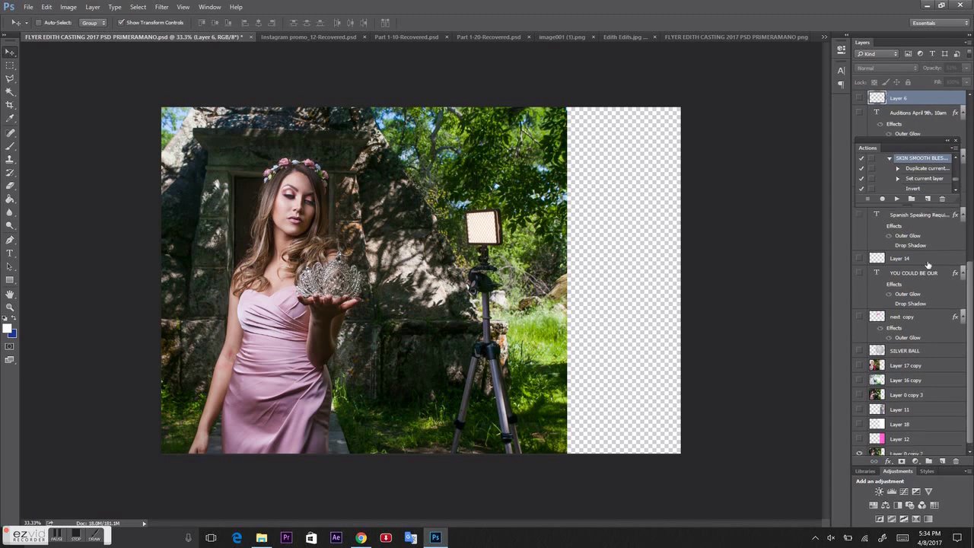
scroll(921, 342, "down", 1)
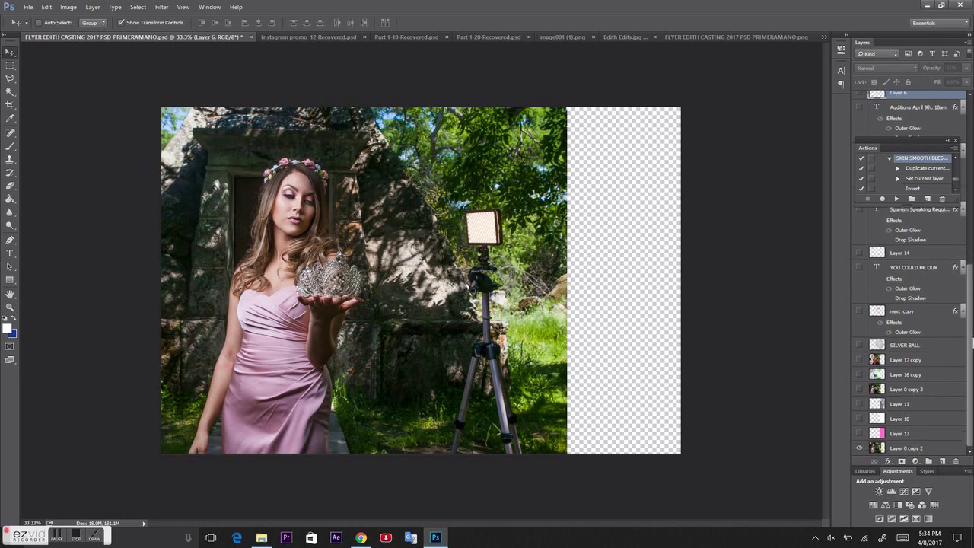
left_click(935, 454)
left_click_drag(352, 268, 413, 268)
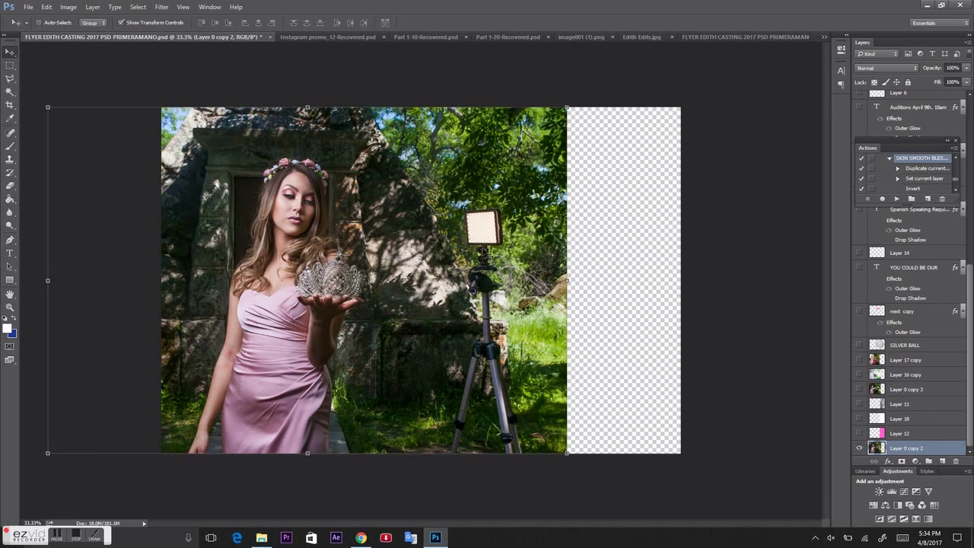
- Make Layer 12, Layer 18, Layer 0 copy 3 and SILVER BALL visible in the flyer
left_click(860, 434)
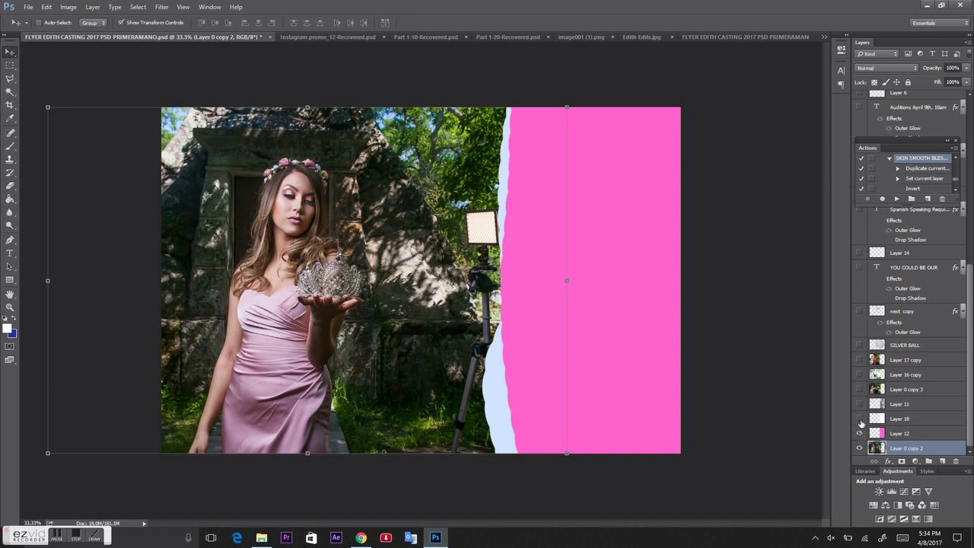
left_click(860, 419)
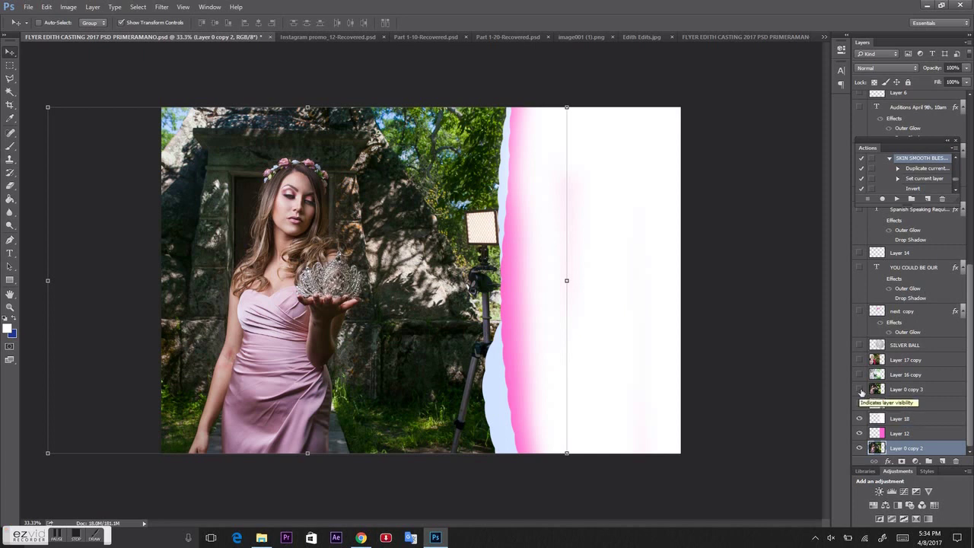
left_click(860, 390)
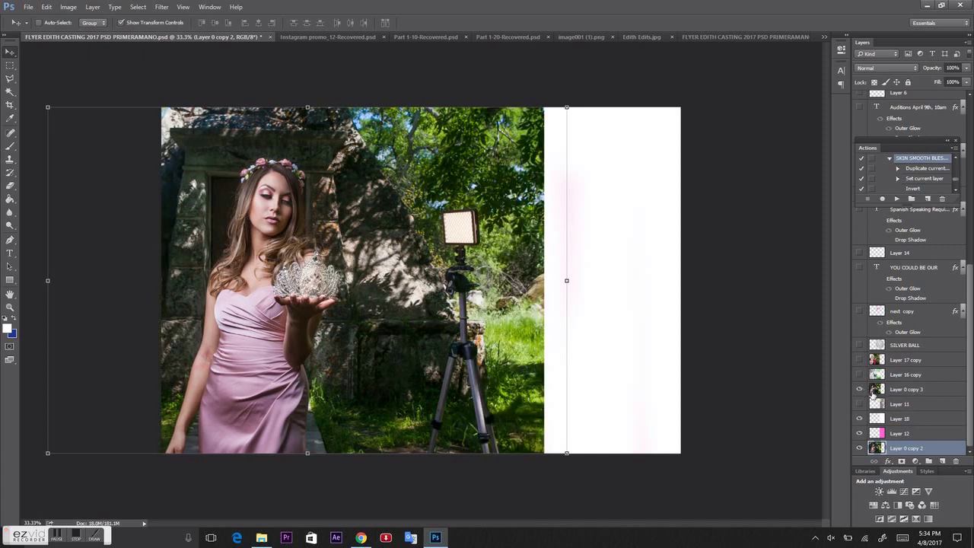
left_click(861, 346)
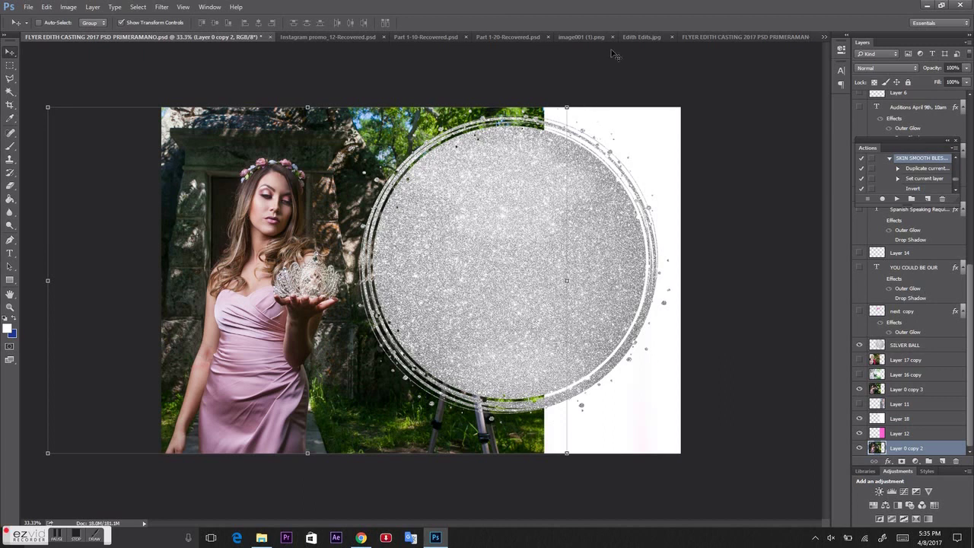
- View the logo document, then examine the glitter texture and the black circle under it in Part 1-10-Recovered.psd by toggling Layer 2
left_click(578, 40)
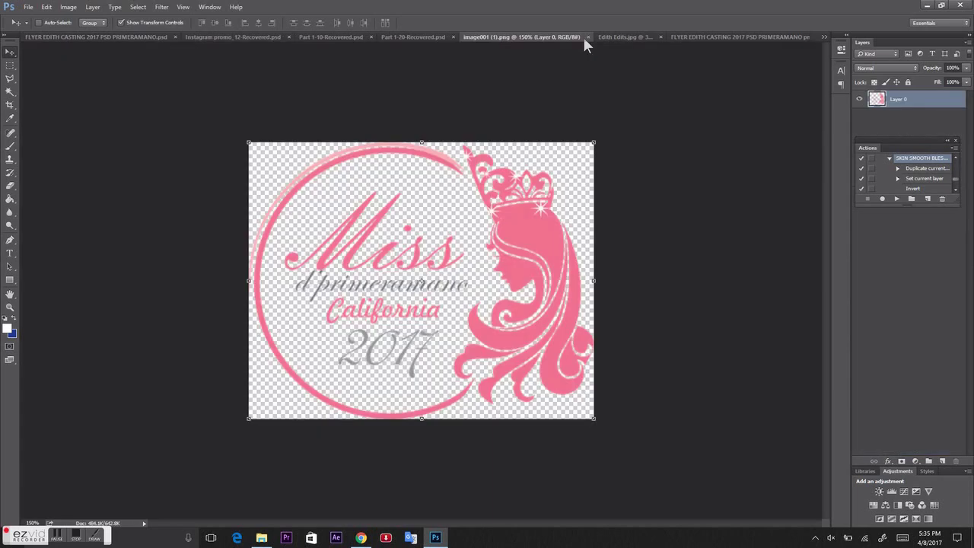
left_click(438, 38)
left_click(358, 37)
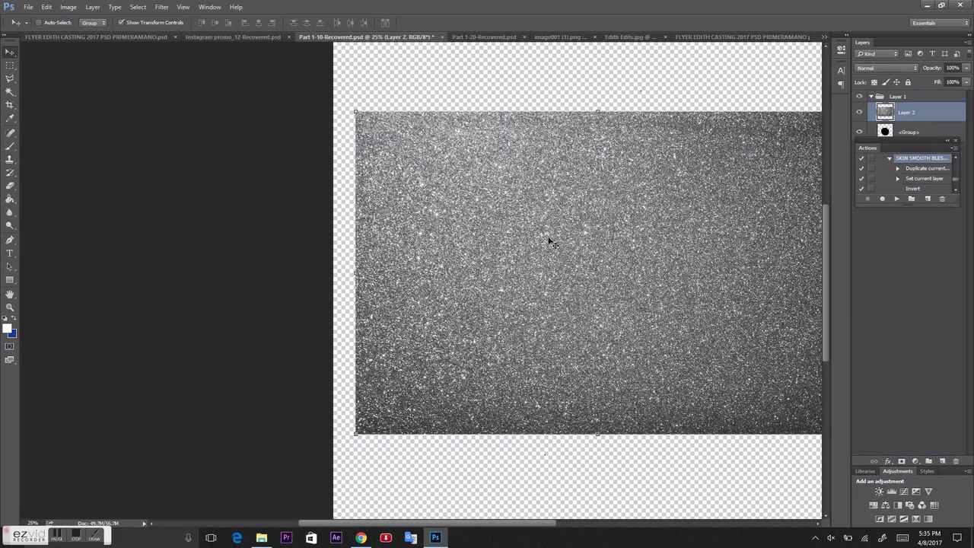
left_click(860, 112)
left_click(10, 307)
left_click(233, 311, "alt")
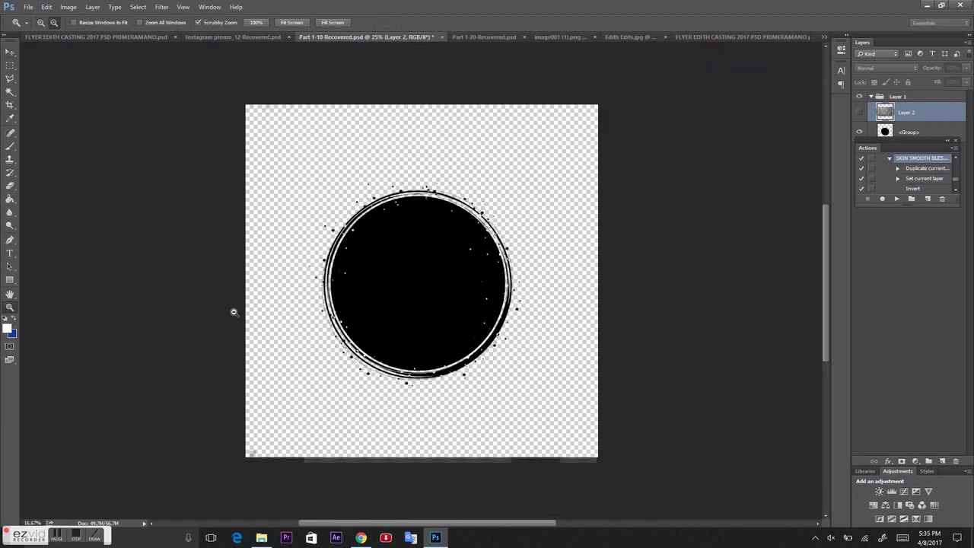
left_click(370, 333)
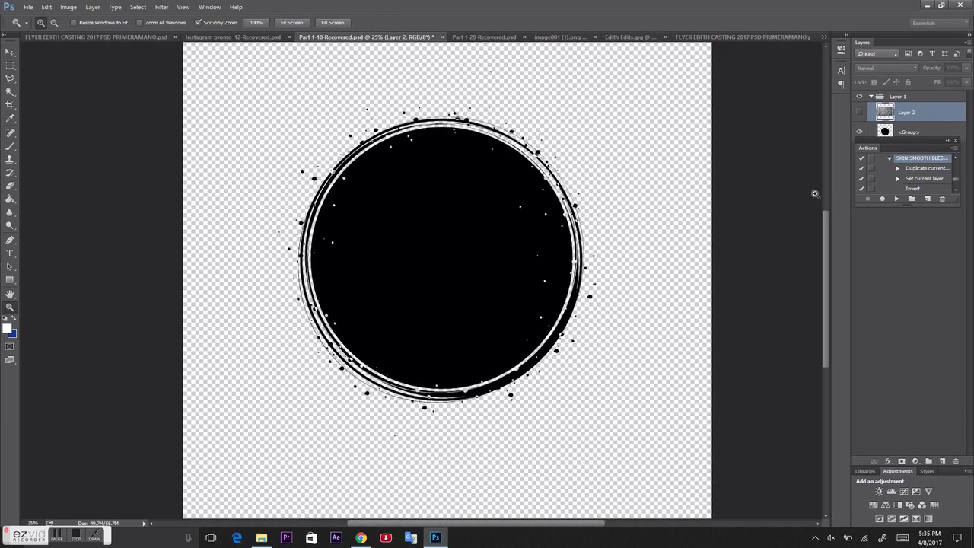
left_click(860, 114)
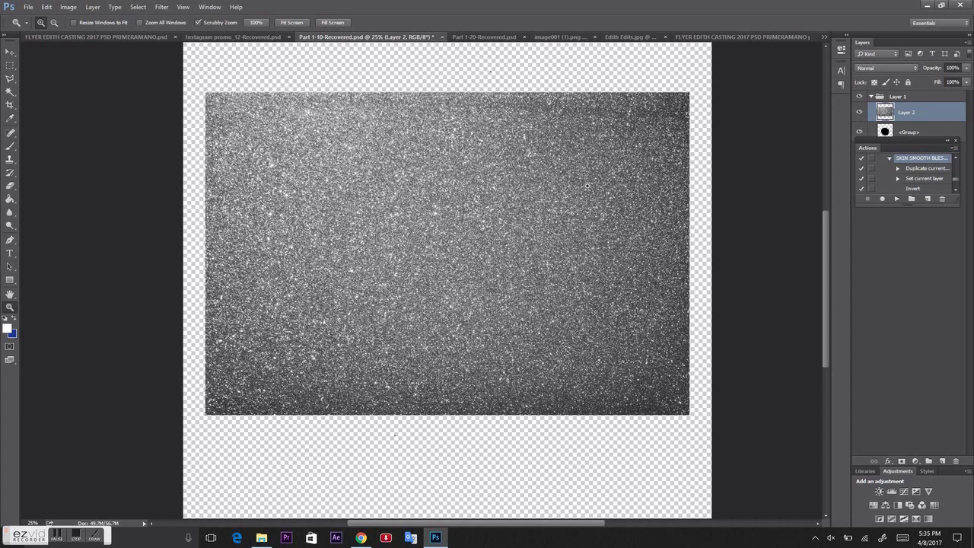
- Move the Actions panel clear of the layer list and compare the flyer's silver ball with the black circle in Part 1-10-Recovered.psd
left_click_drag(925, 149, 933, 193)
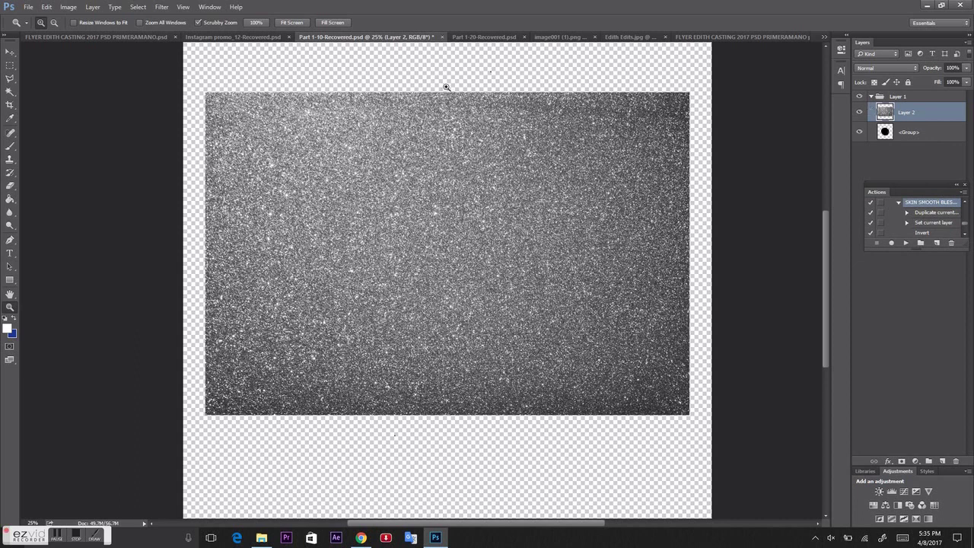
left_click(122, 37)
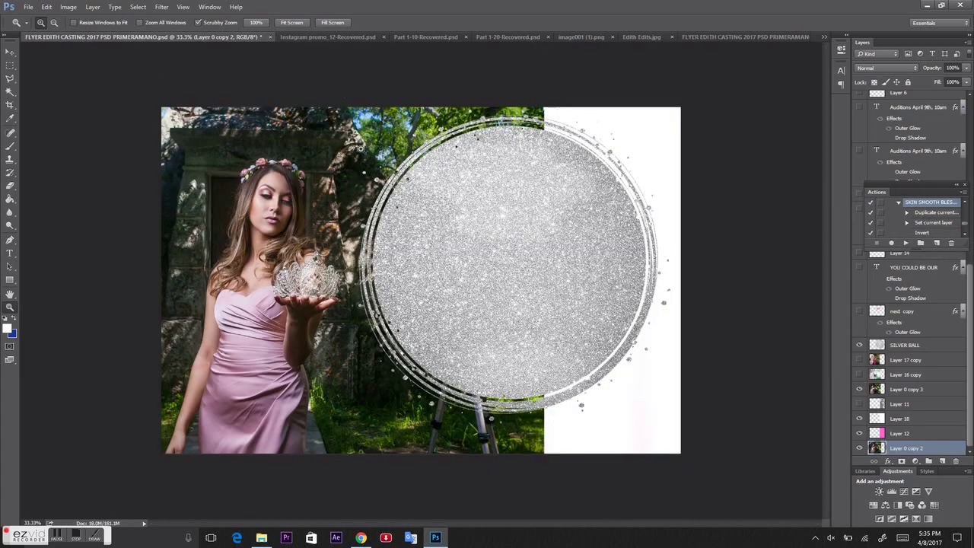
left_click(415, 38)
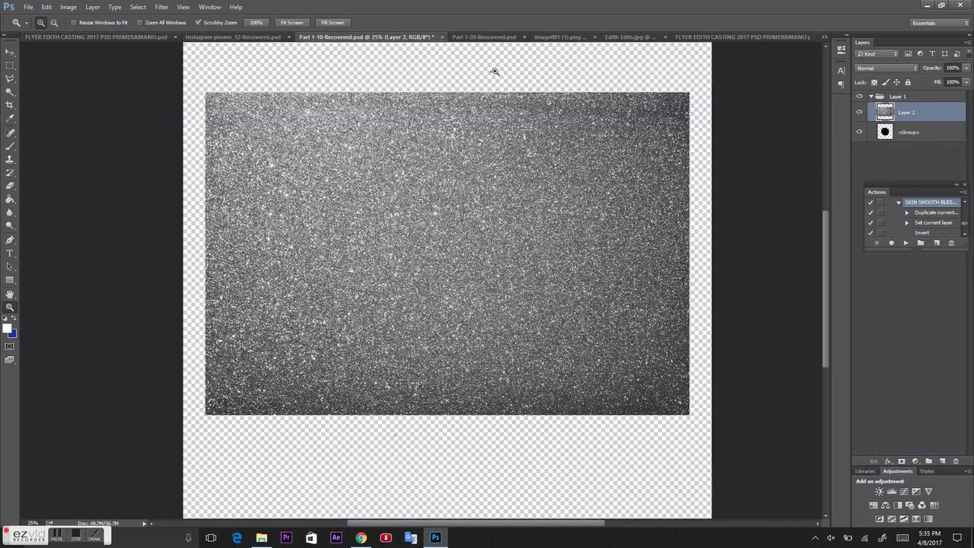
left_click(924, 137)
left_click(864, 118)
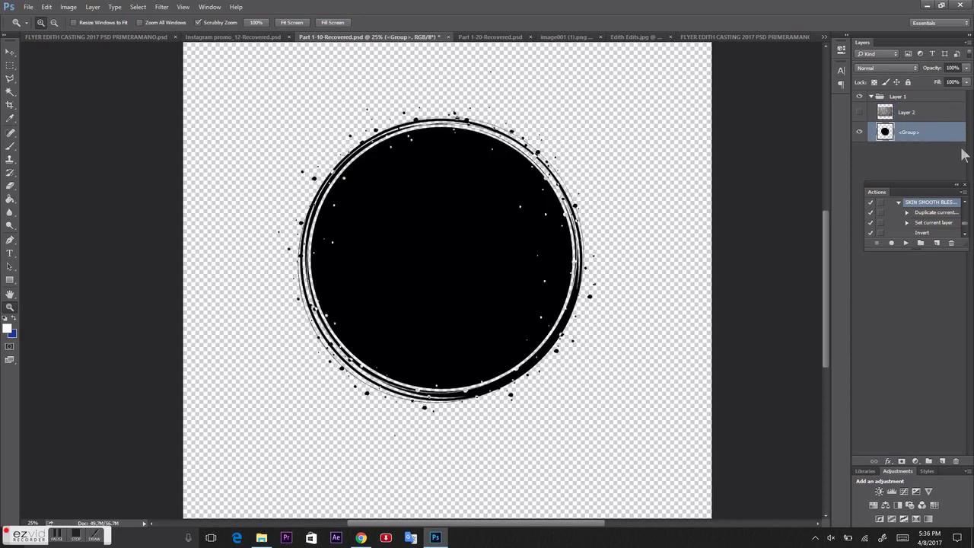
left_click(860, 116)
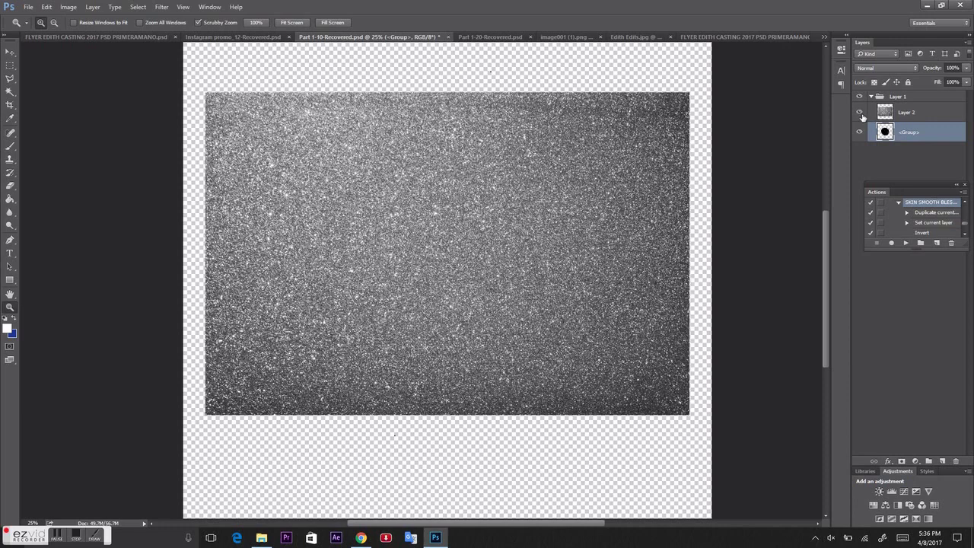
- Reposition the Layer 2 glitter texture slightly over the black circle and clip it to the <Group> layer with a clipping mask
left_click(936, 121)
left_click(496, 191)
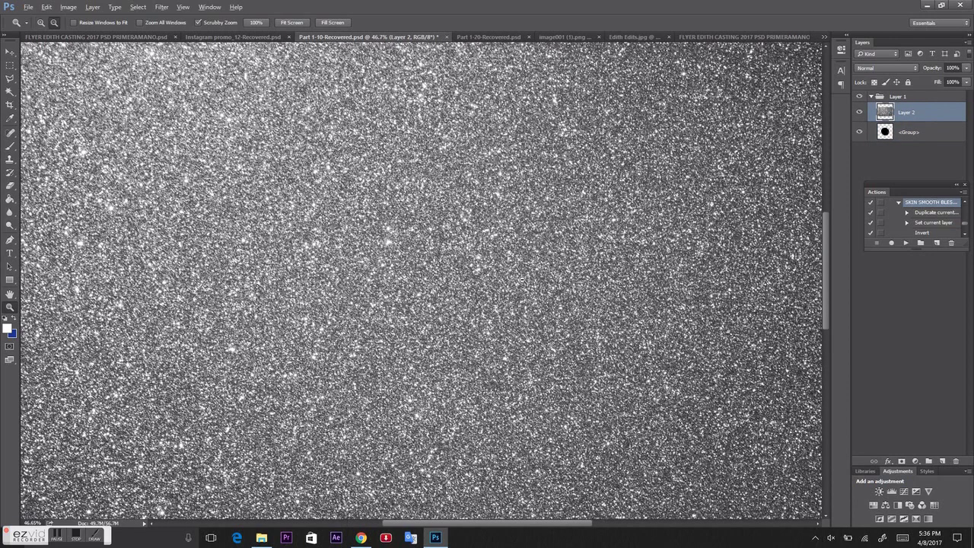
left_click(522, 267, "alt")
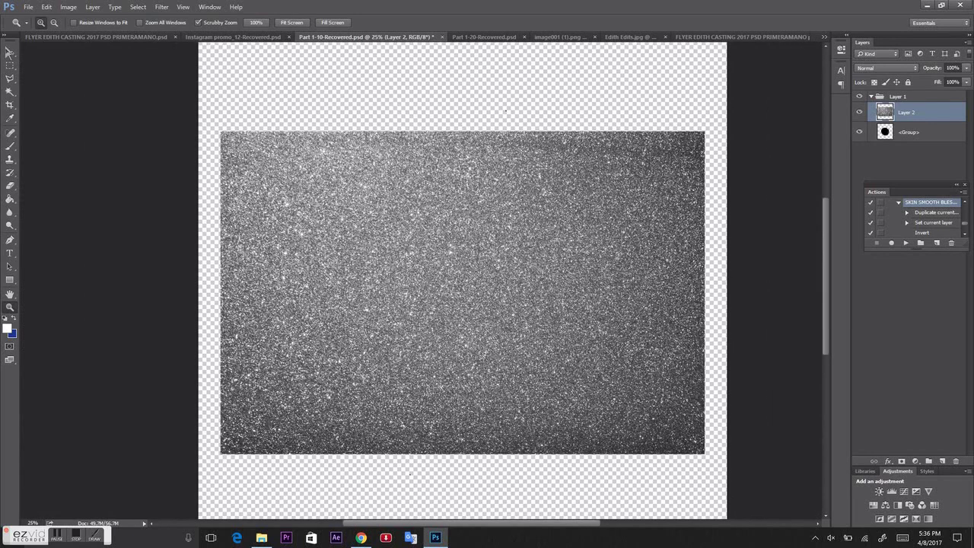
left_click(10, 51)
mouse_move(437, 229)
left_mouse_down()
mouse_move(436, 390)
mouse_move(439, 178)
mouse_move(456, 326)
mouse_move(409, 91)
mouse_move(456, 270)
mouse_move(433, 216)
left_mouse_up()
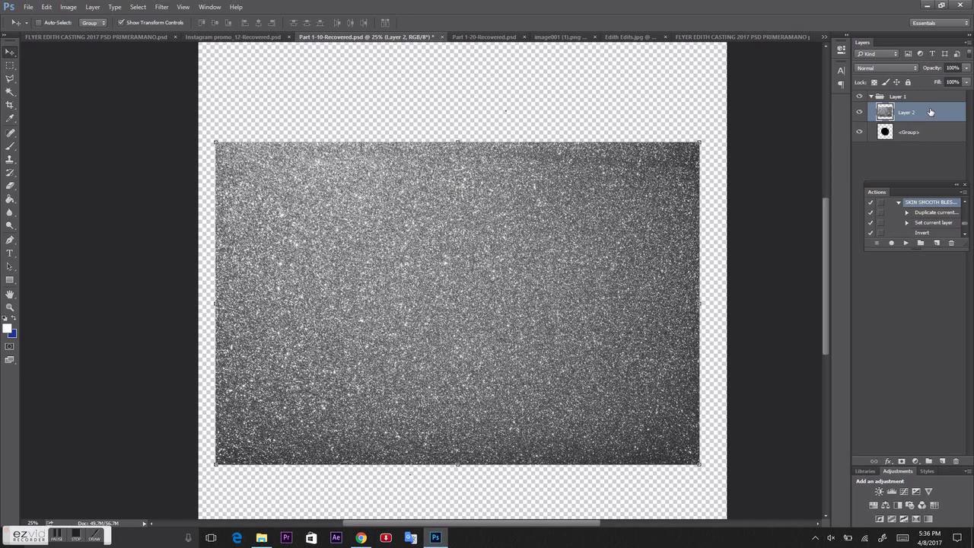
right_click(934, 118)
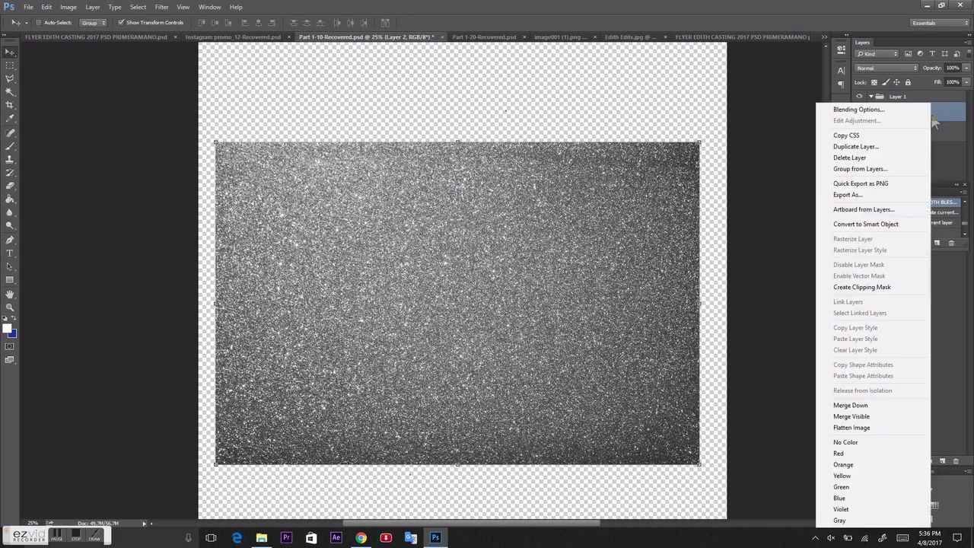
left_click(869, 287)
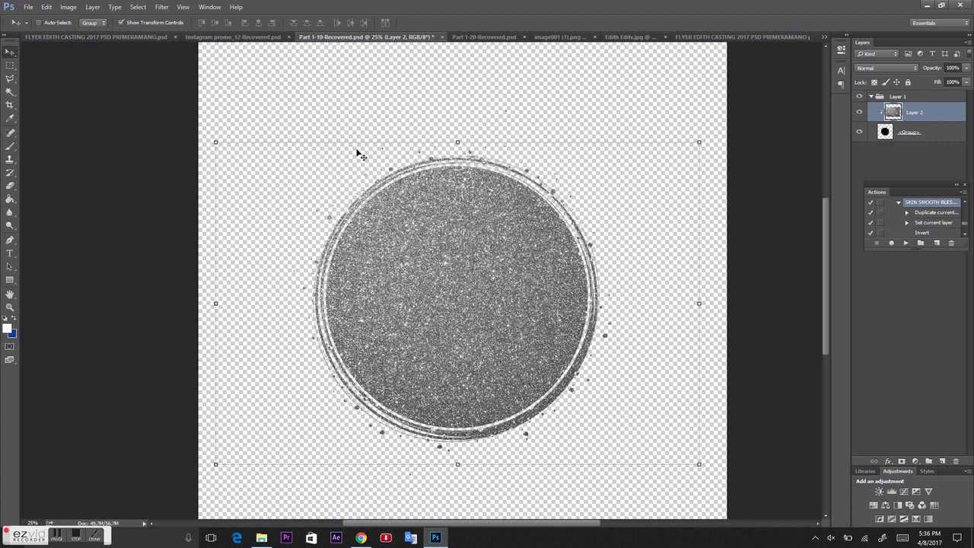
- Examine the glitter leaf wreath in Part 1-20-Recovered.psd
left_click(495, 36)
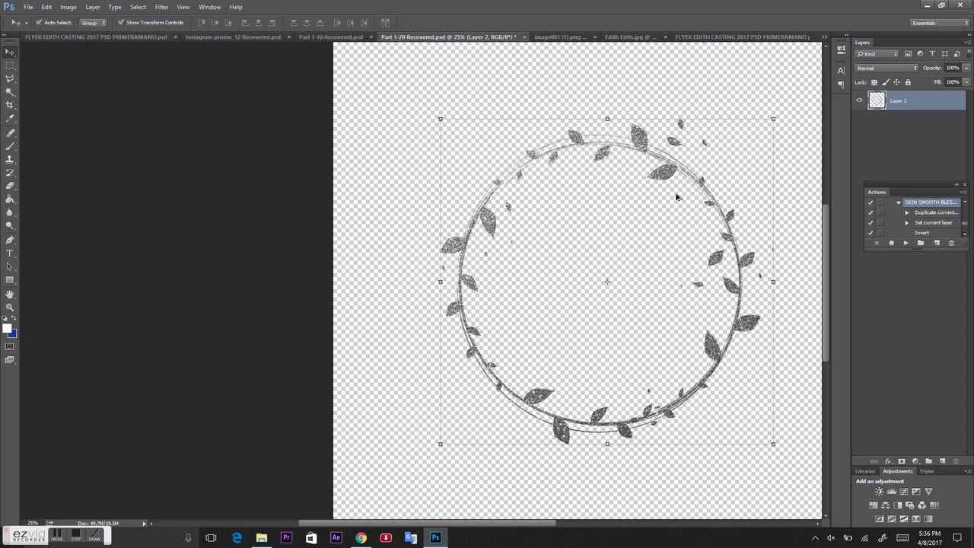
left_click(10, 307)
left_click(489, 284)
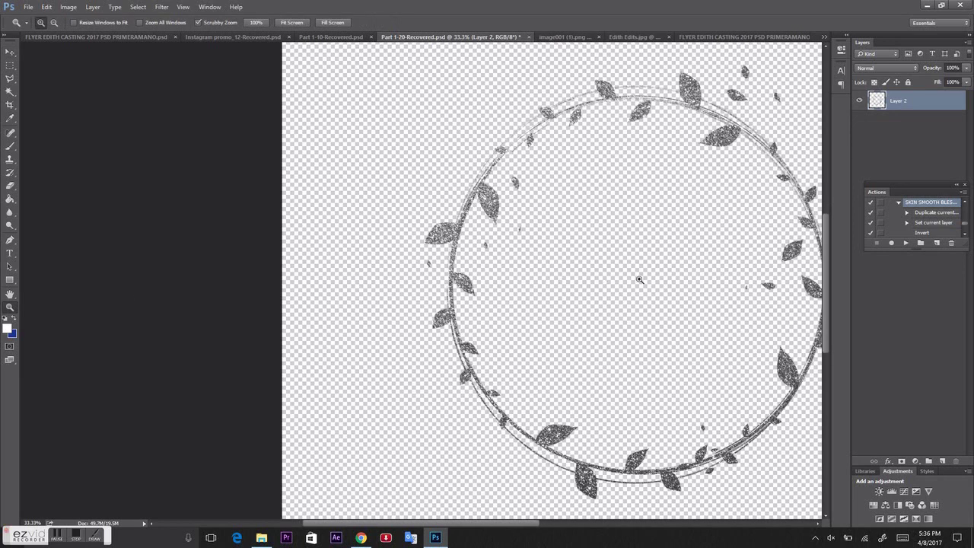
left_click(808, 320, "alt")
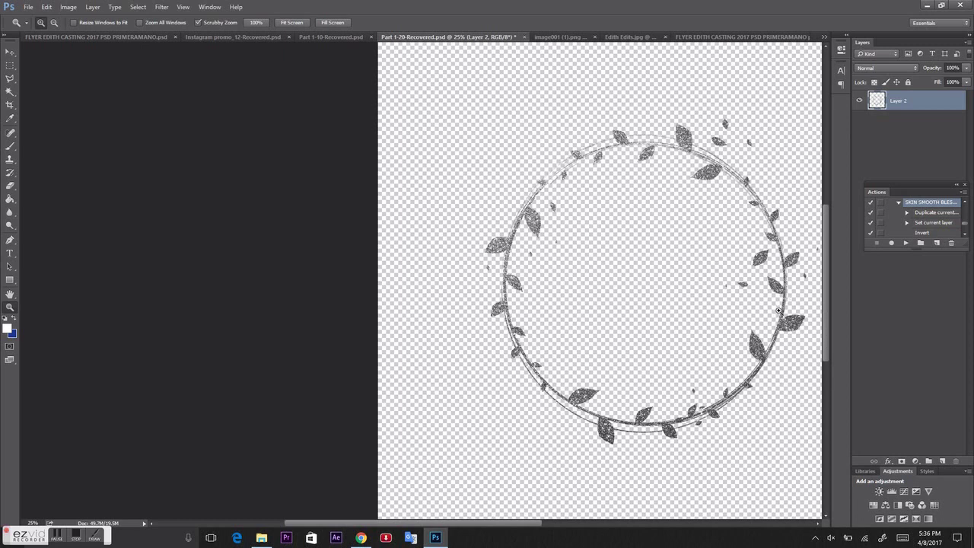
- Return to Part 1-10-Recovered.psd, select its <Group> circle layer, and go back to the casting flyer PSD
left_click(354, 38)
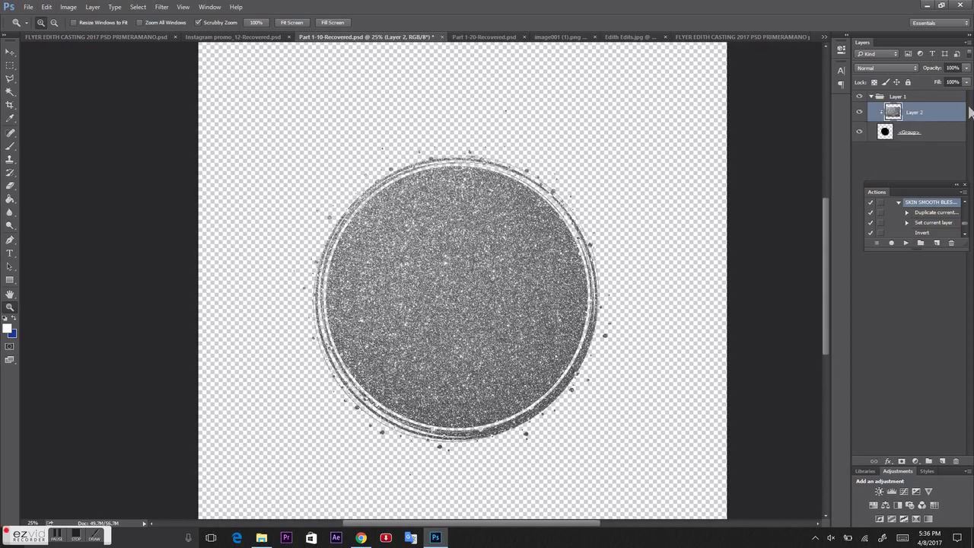
right_click(921, 125)
left_click(942, 119)
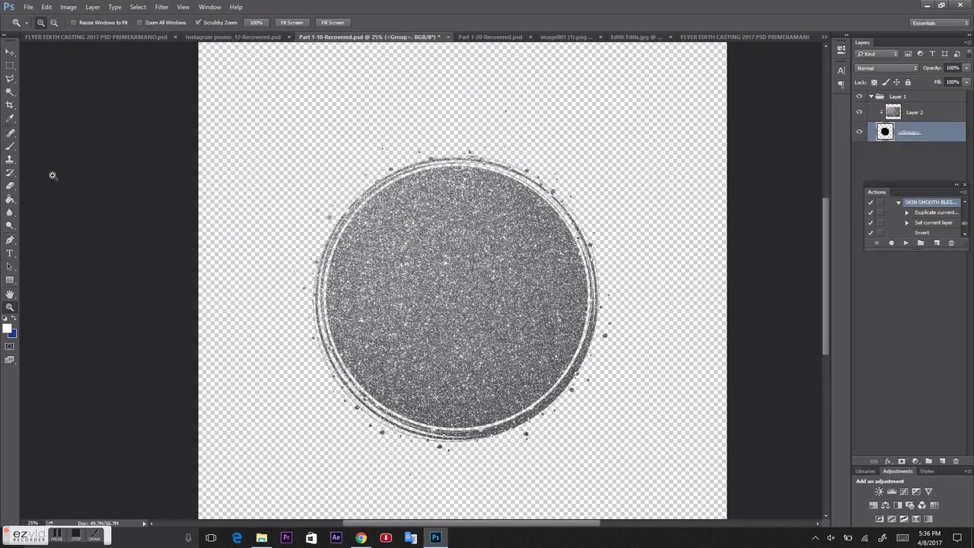
left_click(9, 53)
left_click_drag(431, 226, 863, 333)
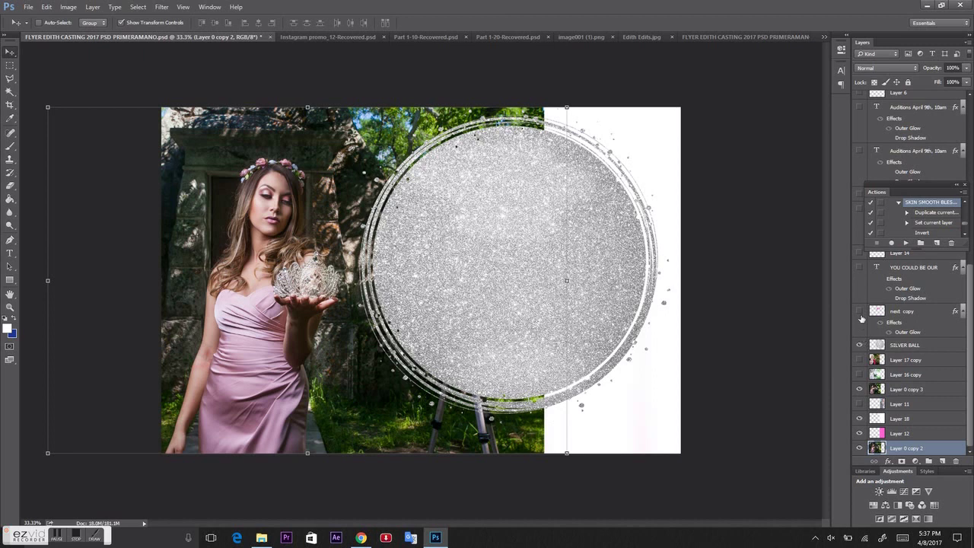
- Show the "YOU COULD BE OUR" text layer and the next copy layer, and select next copy
left_click(860, 268)
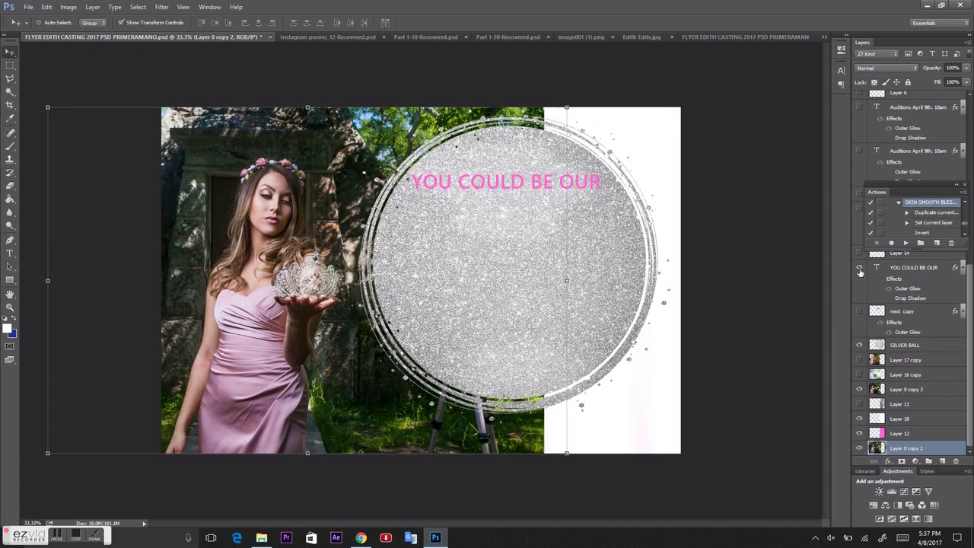
left_click(860, 313)
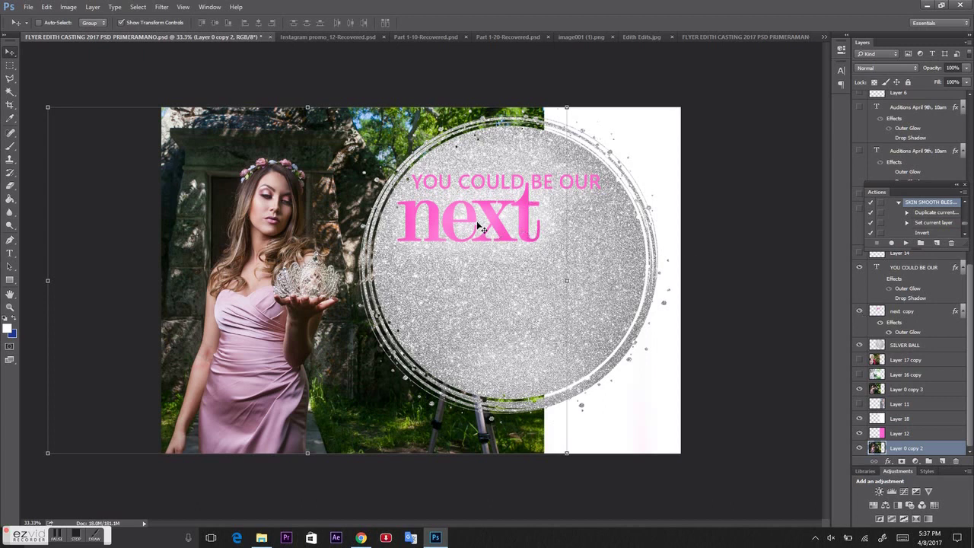
left_click(912, 308)
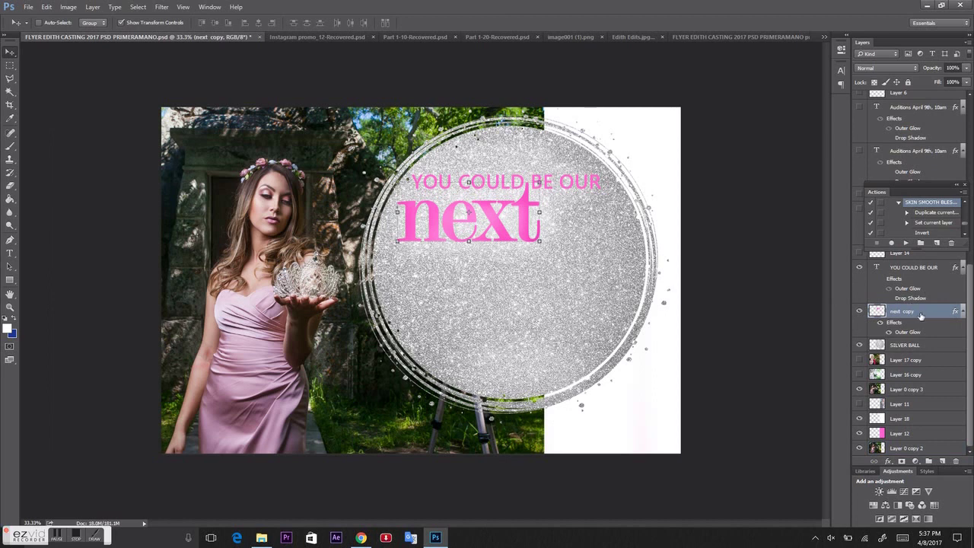
- Compare the "next" lettering with and without its layer effects
left_click(881, 324)
left_click(882, 323)
left_click(881, 324)
left_click(881, 324)
left_click(882, 325)
left_click(882, 325)
- Show Layer 14's white glow beside "next" and the pink Miss California 2017 logo on Layer 13
scroll(972, 299, "up", 3)
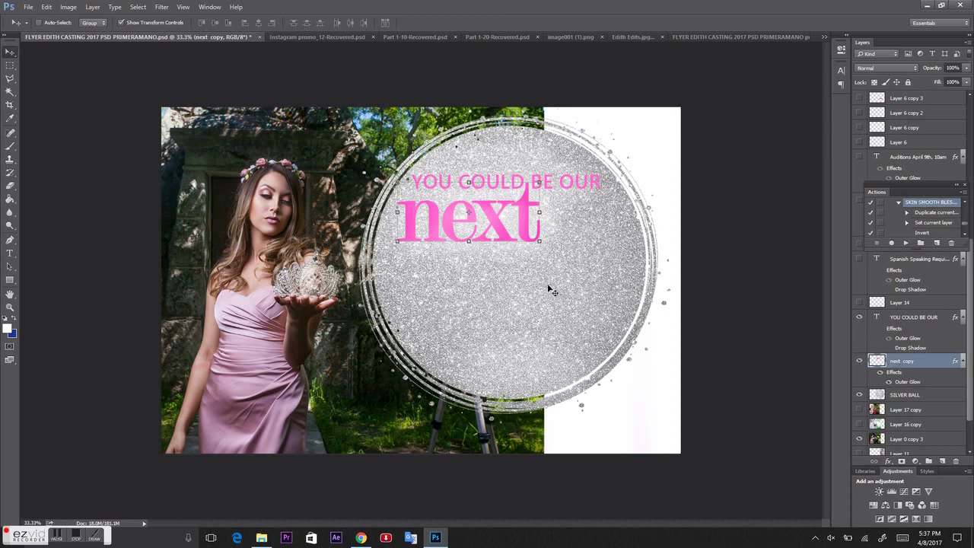
left_click(9, 225)
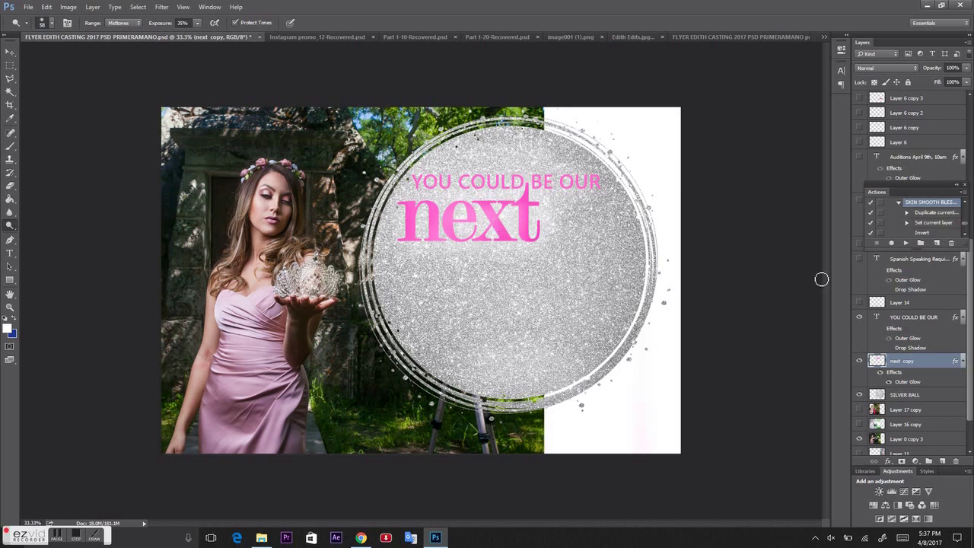
left_click(860, 303)
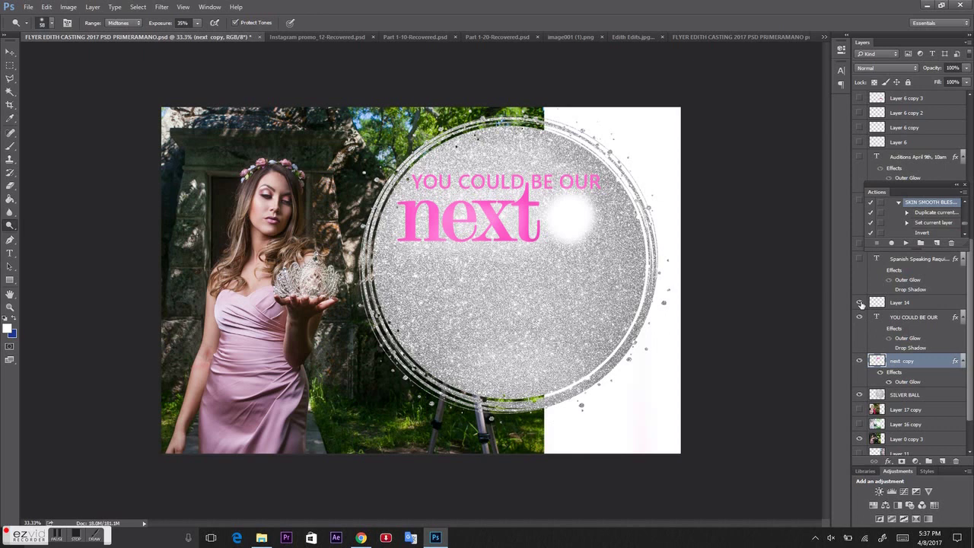
scroll(858, 320, "up", 1)
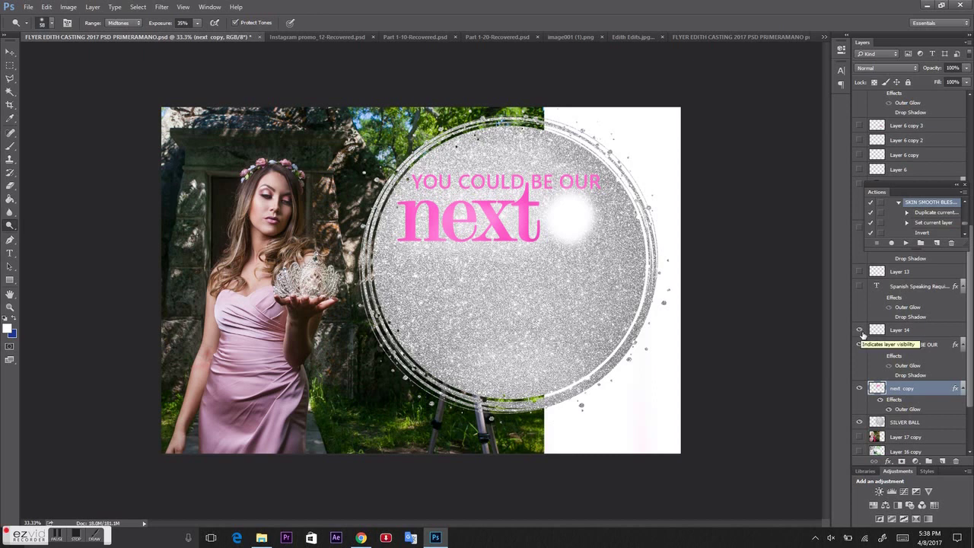
left_click(859, 271)
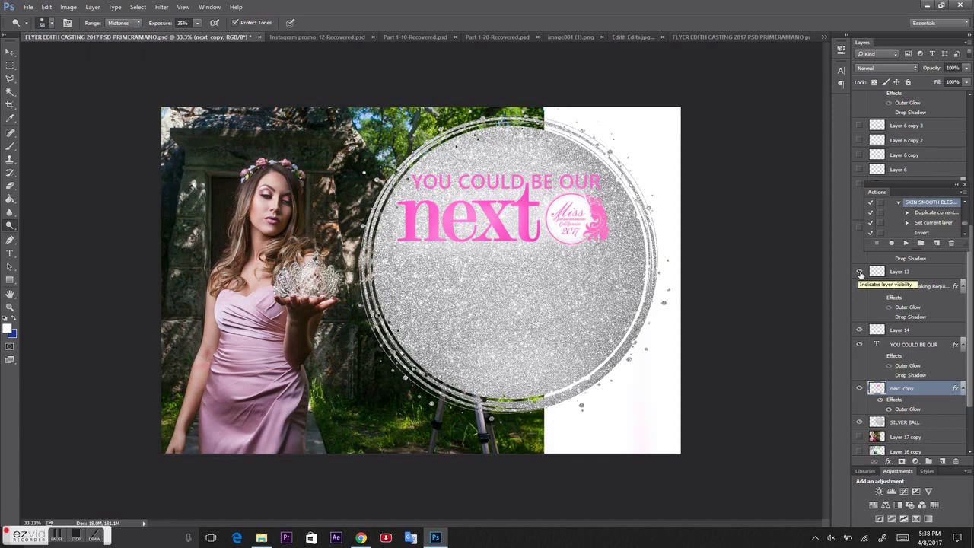
left_click(859, 272)
left_click(859, 271)
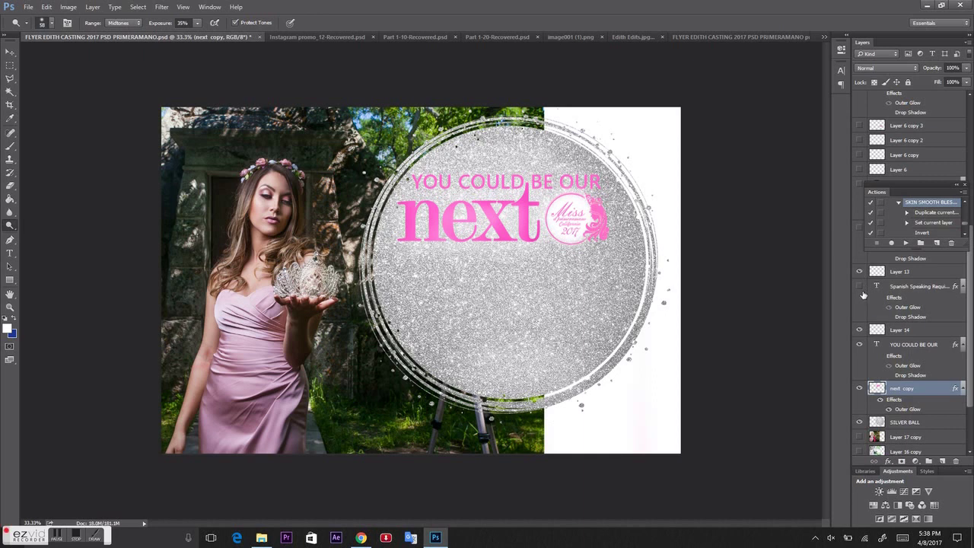
- Examine the "next" lettering, the pageant logo and the model photo up close, and return to the full flyer view
left_click(11, 306)
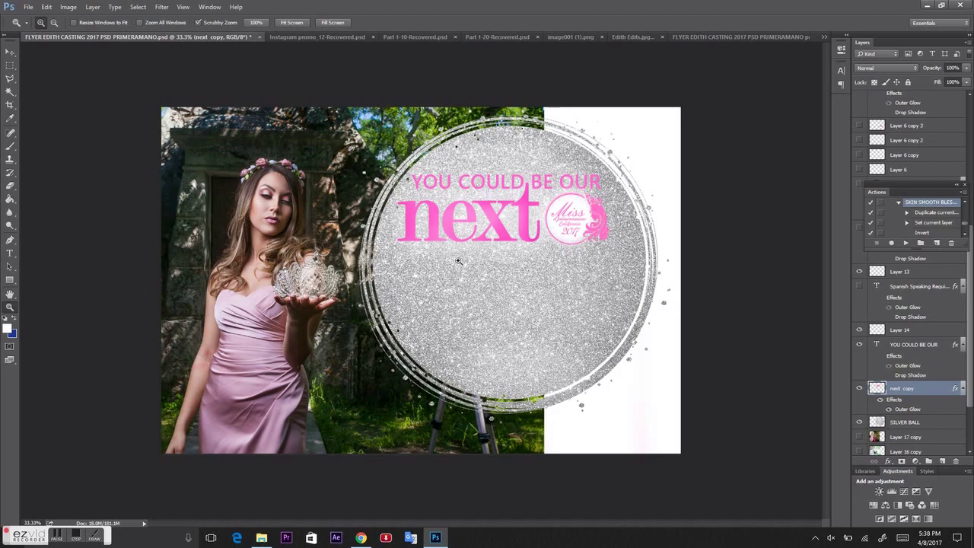
left_click(458, 260)
left_click(533, 217)
left_click(595, 179)
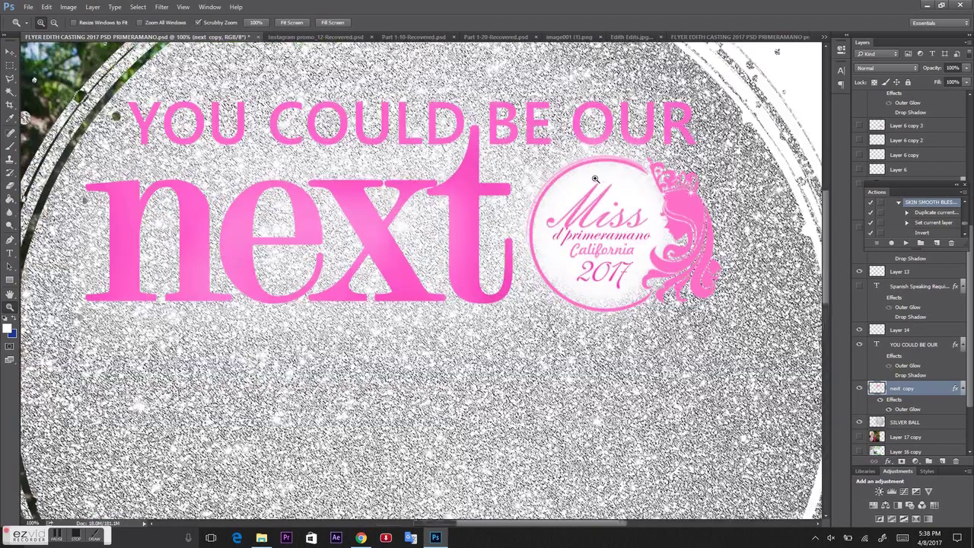
left_click(595, 178)
left_click(245, 242)
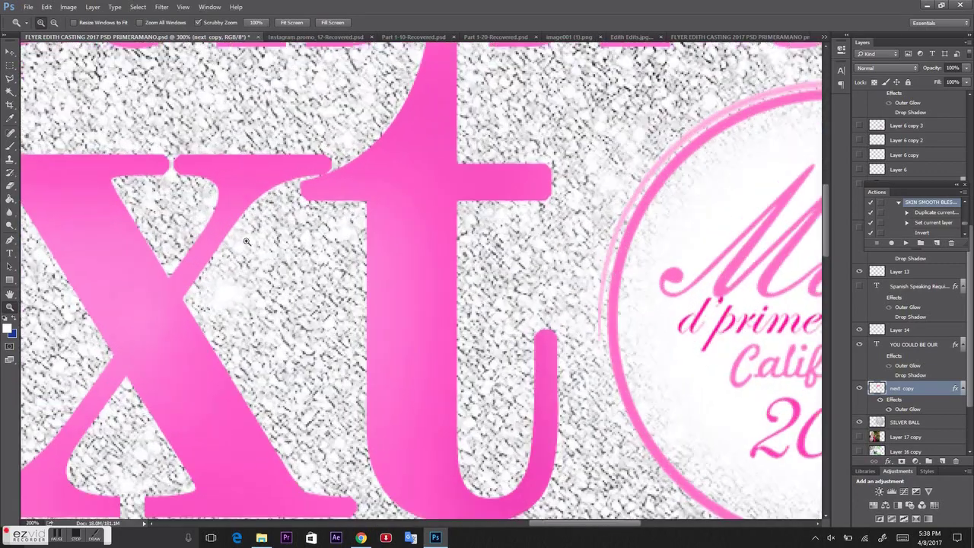
left_click(305, 238, "alt")
left_click_drag(306, 238, 254, 223)
left_click(253, 223)
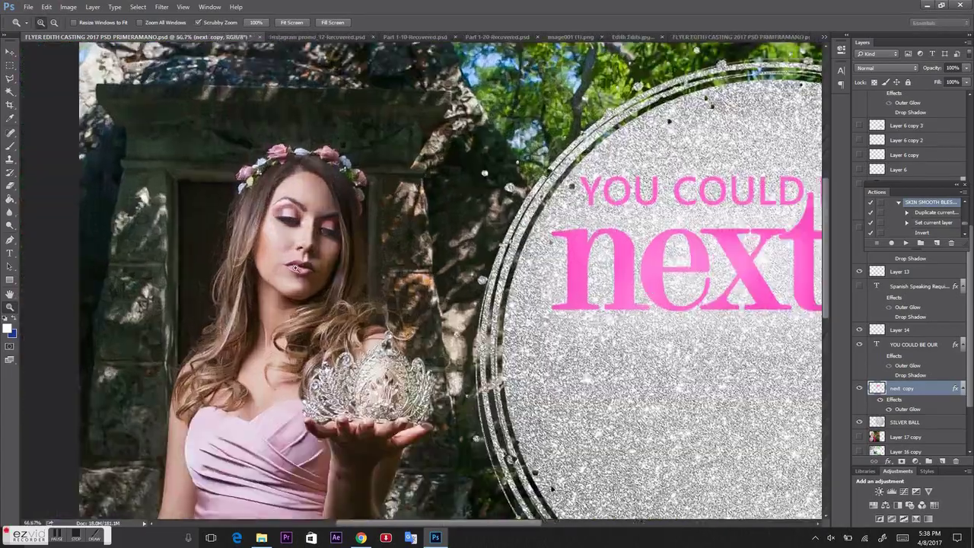
left_click(255, 223)
left_click(255, 223)
left_click(305, 150, "alt")
left_click(304, 150, "alt")
left_click(325, 165, "alt")
left_click(345, 179, "alt")
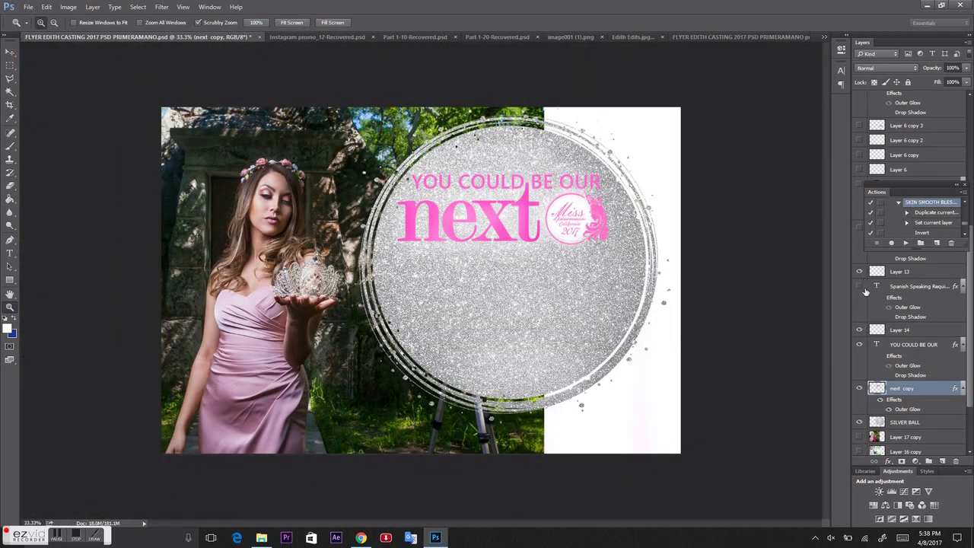
- Move the Actions panel away from the layer list and clear of the silver circle
scroll(972, 303, "up", 5)
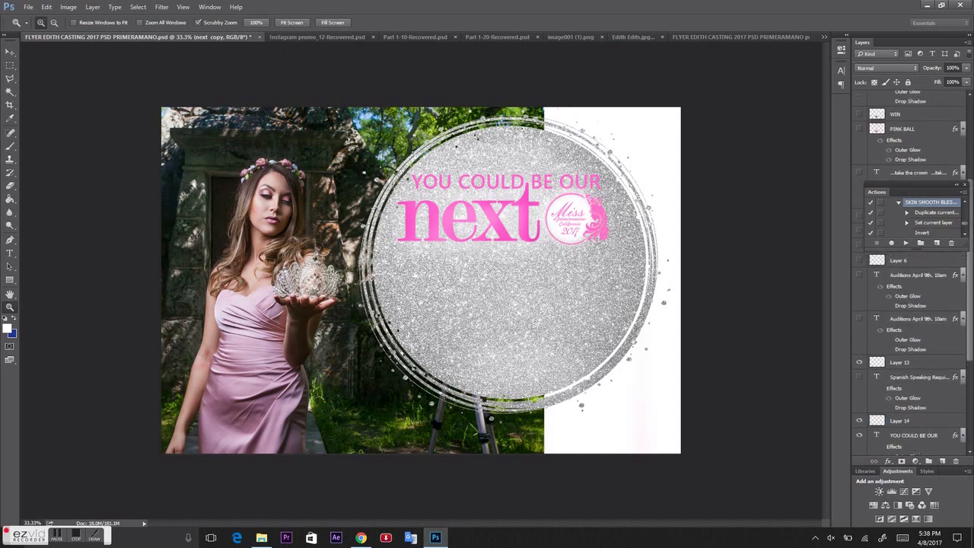
left_click_drag(964, 191, 711, 291)
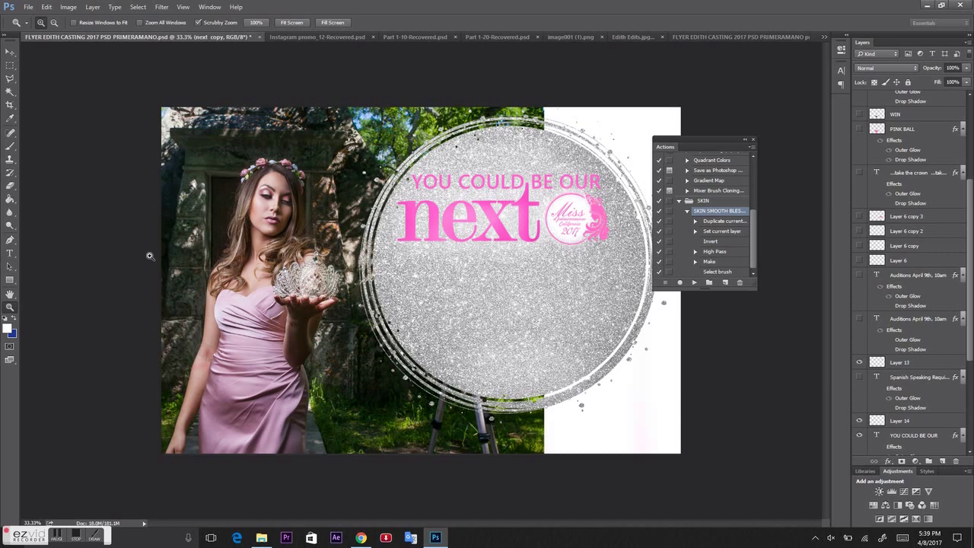
left_click(265, 206)
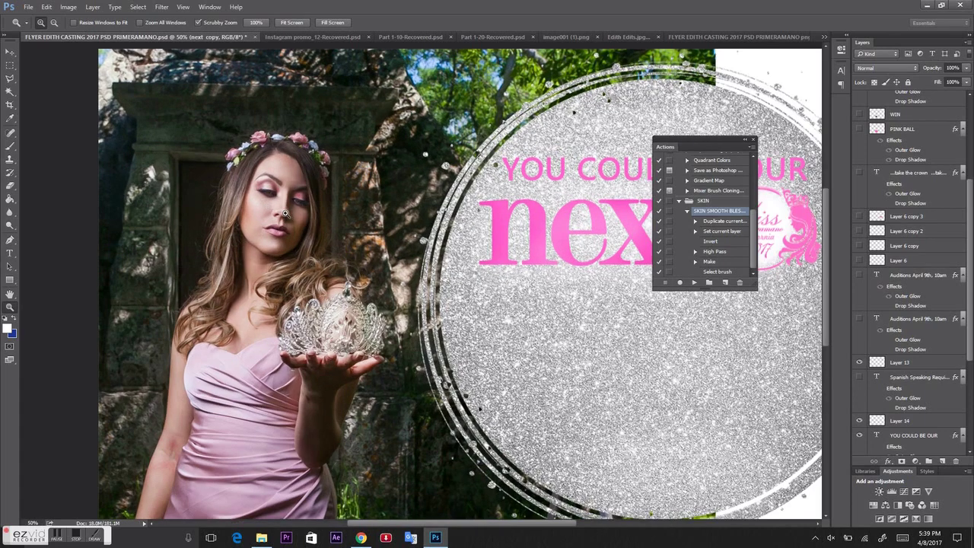
left_click(285, 215, "alt")
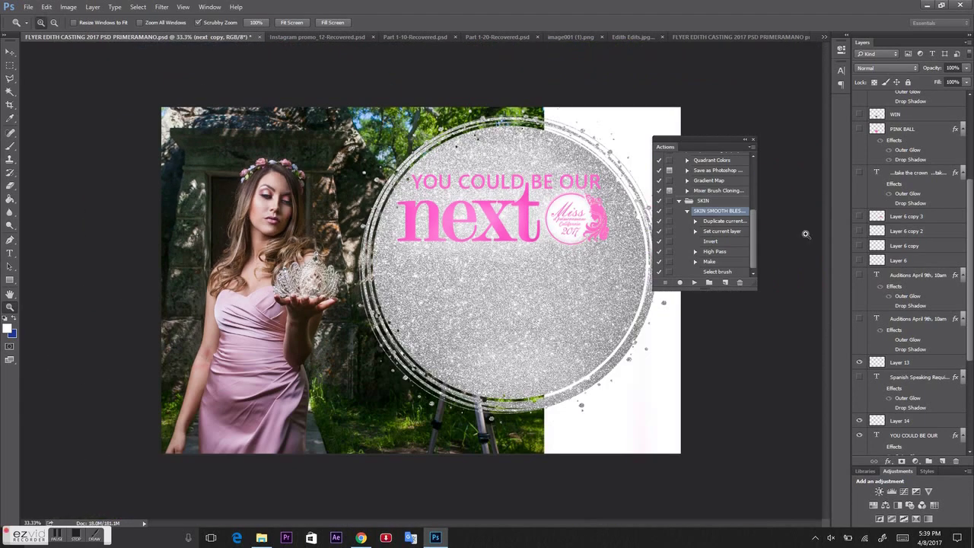
left_click_drag(725, 137, 760, 126)
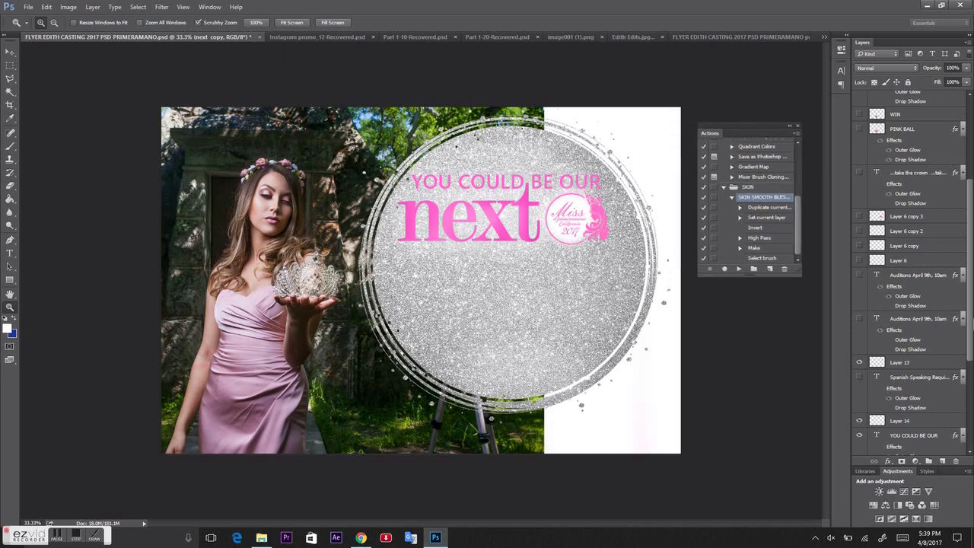
- Show the four pink underline strokes on Layer 6, Layer 6 copy, Layer 6 copy 2 and Layer 6 copy 3
left_click_drag(969, 320, 970, 318)
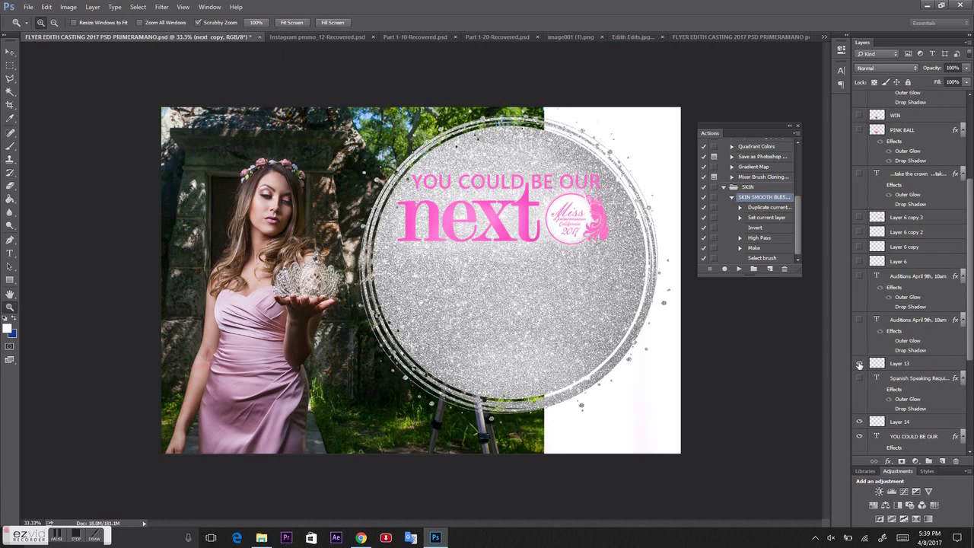
left_click(861, 263)
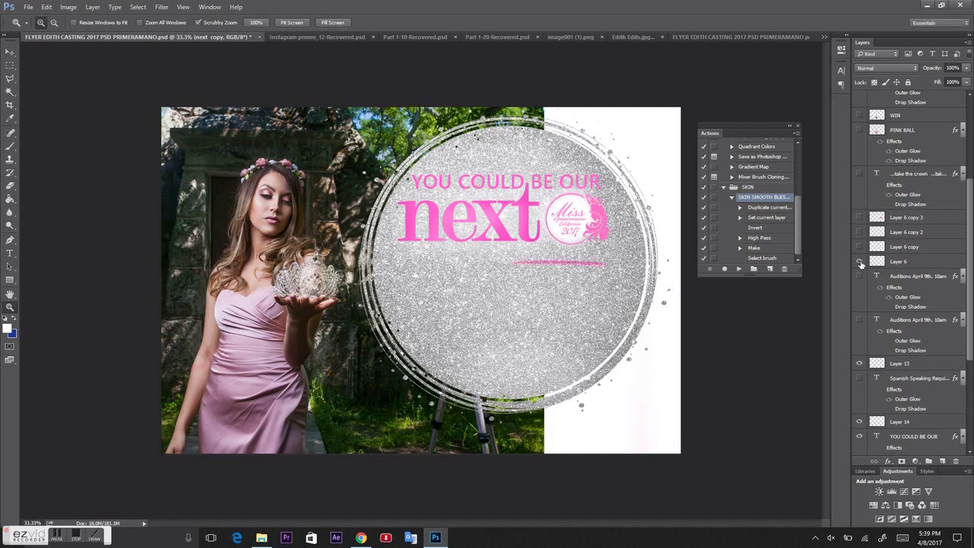
left_click(860, 248)
left_click(860, 232)
left_click(860, 218)
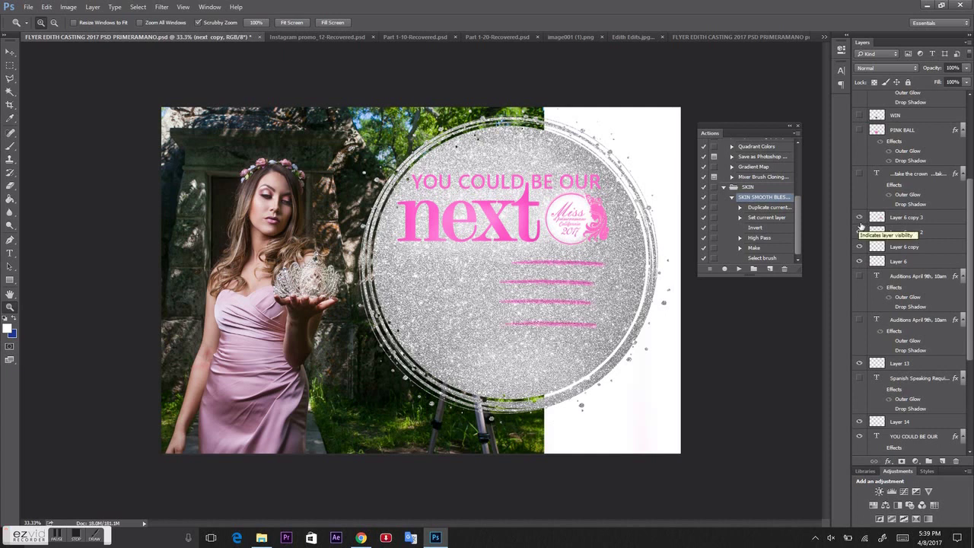
left_click(860, 221)
left_click(860, 221)
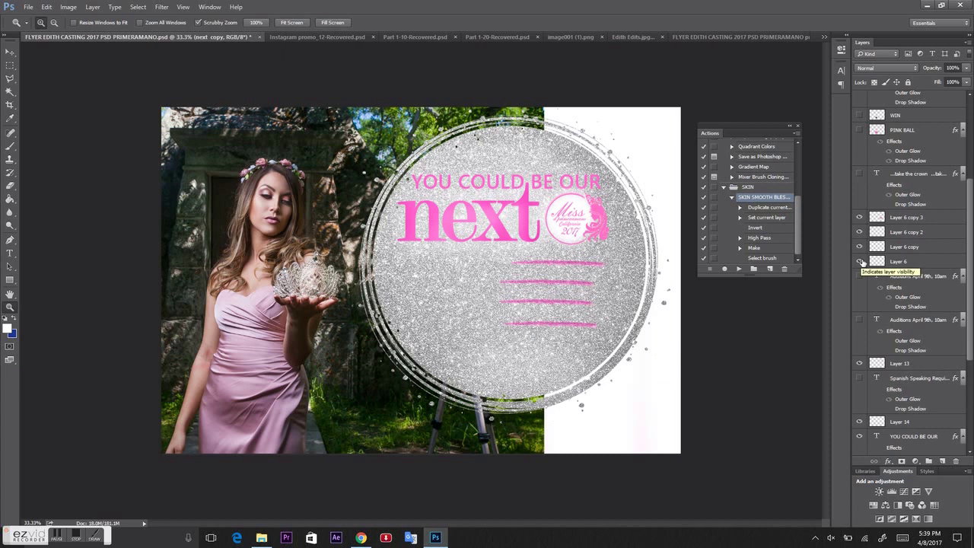
- Show the "...take the crown" text layer and compare the flyer with and without the Layer 6 copy 3 underline
left_click(860, 175)
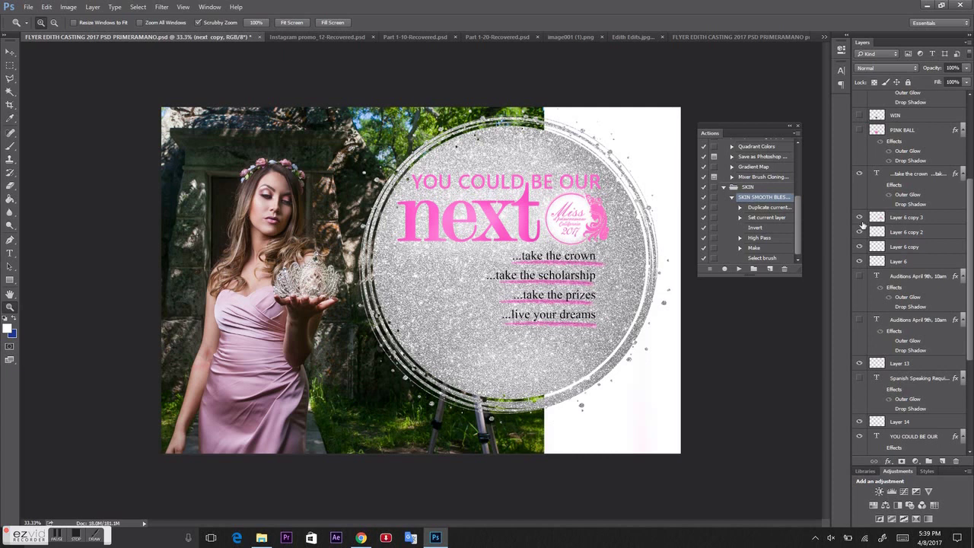
left_click(865, 219)
left_click(861, 221)
left_click(860, 222)
left_click(861, 221)
left_click(861, 222)
- Try to move the Layer 6 copy 3 underline beneath "...live your dreams" upward with the Move tool
left_click(10, 52)
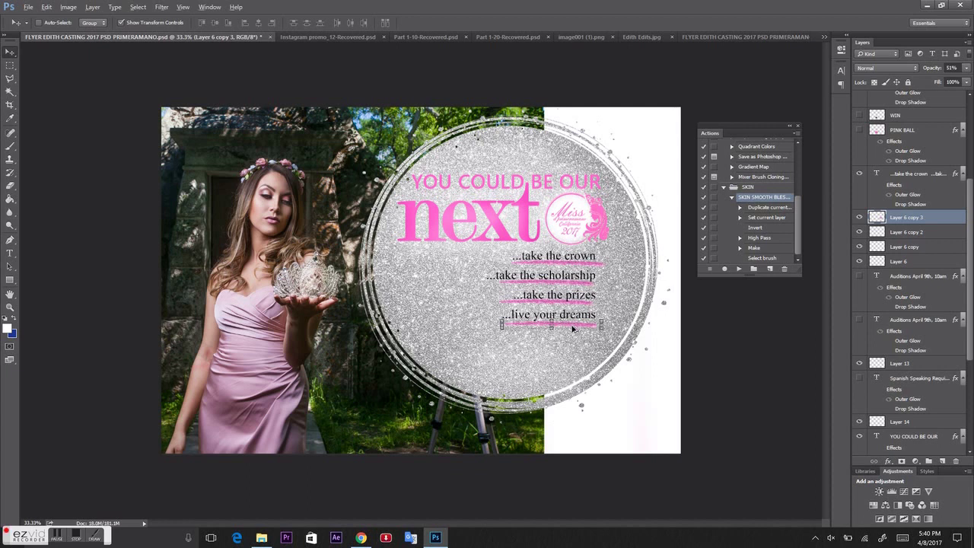
key("ctrl+h")
left_click_drag(572, 332, 570, 306)
left_click(570, 306)
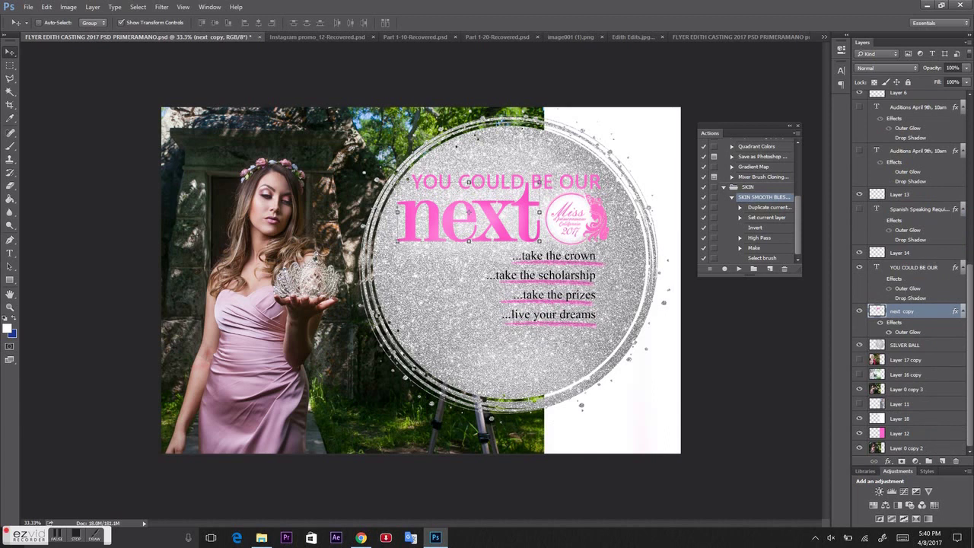
- Compare the flyer with and without the underlines on Layer 6 copy 3, Layer 6 copy 2 and Layer 6 copy
scroll(913, 304, "up", 8)
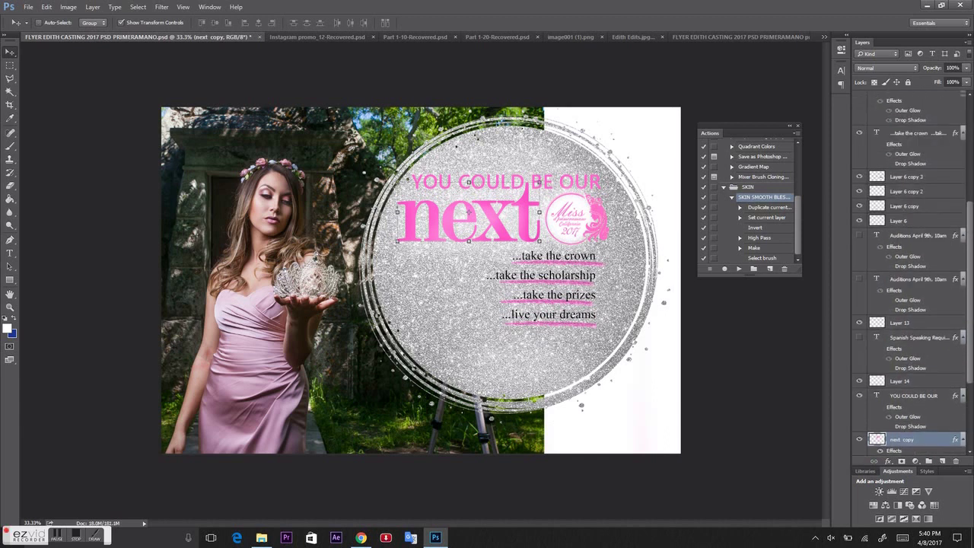
scroll(914, 304, "up", 1)
left_click(860, 187)
left_click(861, 186)
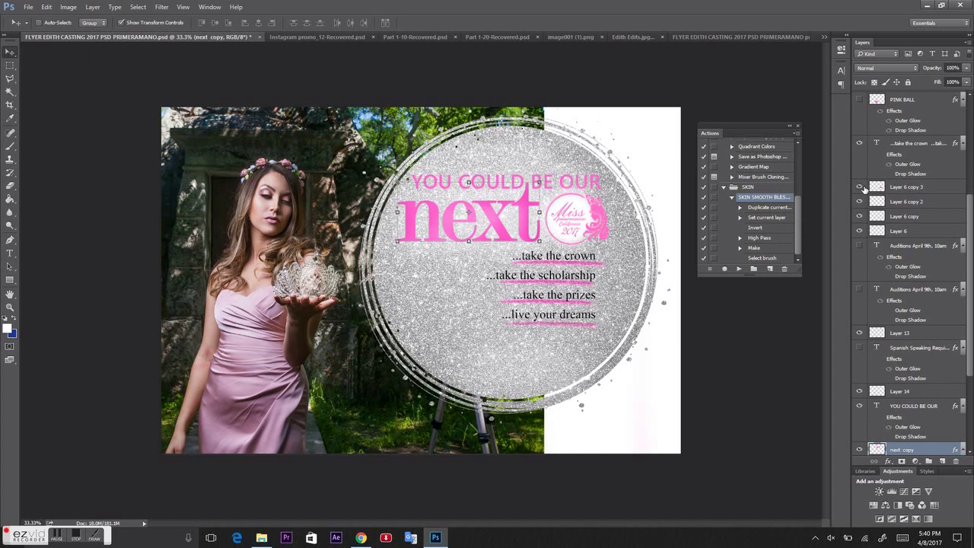
left_click(860, 201)
left_click(861, 202)
scroll(861, 229, "up", 4)
left_click(860, 282)
left_click(860, 282)
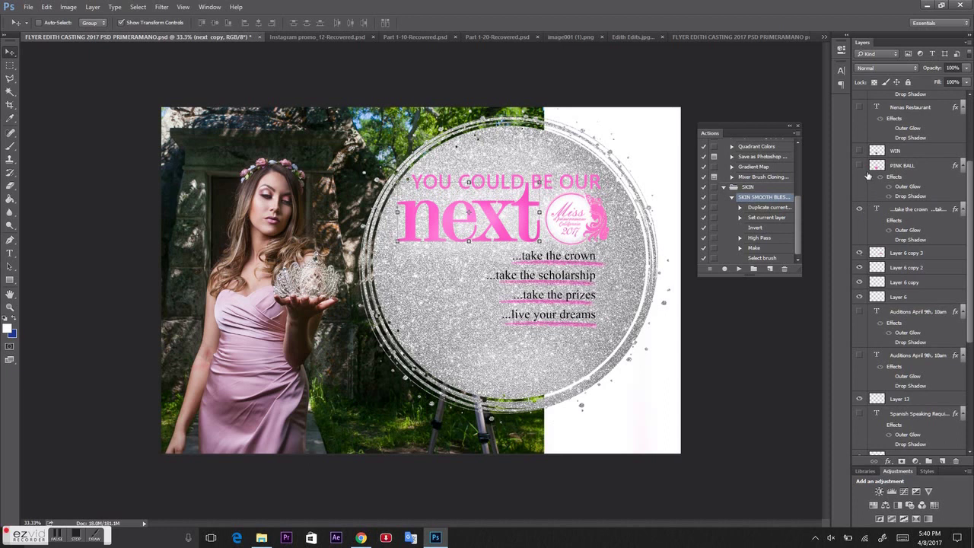
- Show the PINK BALL layer overlapping the silver circle's lower edge
scroll(860, 190, "up", 2)
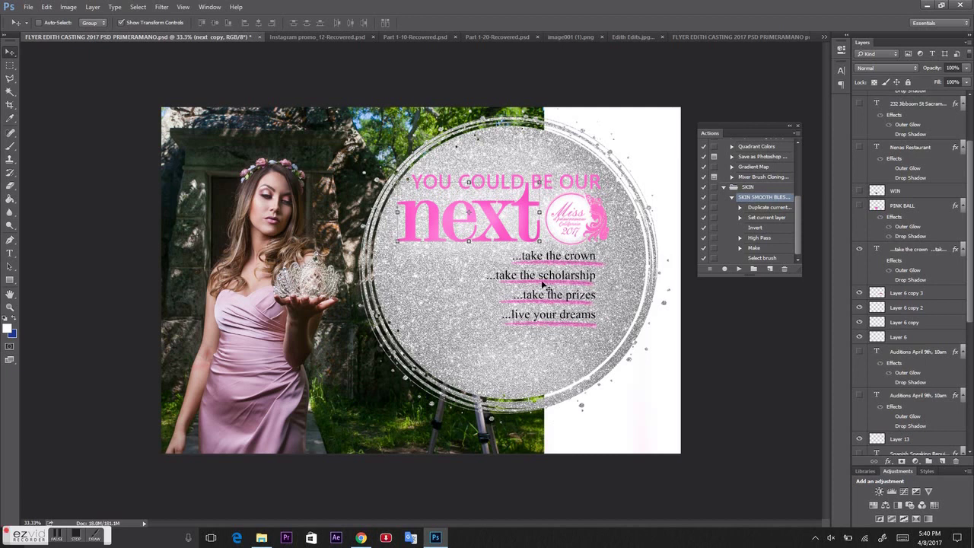
left_click(861, 207)
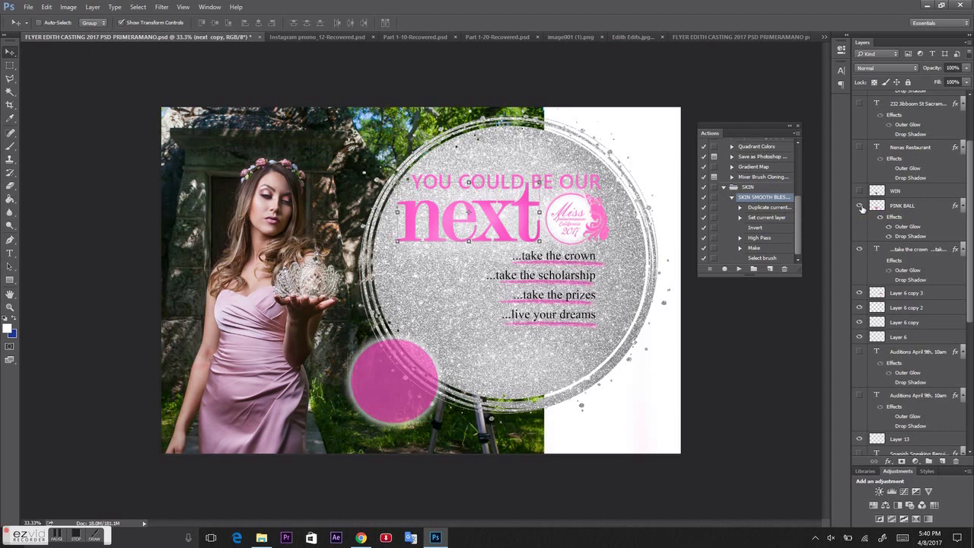
- Try painting the pink ball's sampled colour inside an elliptical selection over the ball, and undo both the paint and the selection
left_click(10, 66)
left_click(43, 76)
left_click_drag(353, 340, 440, 442)
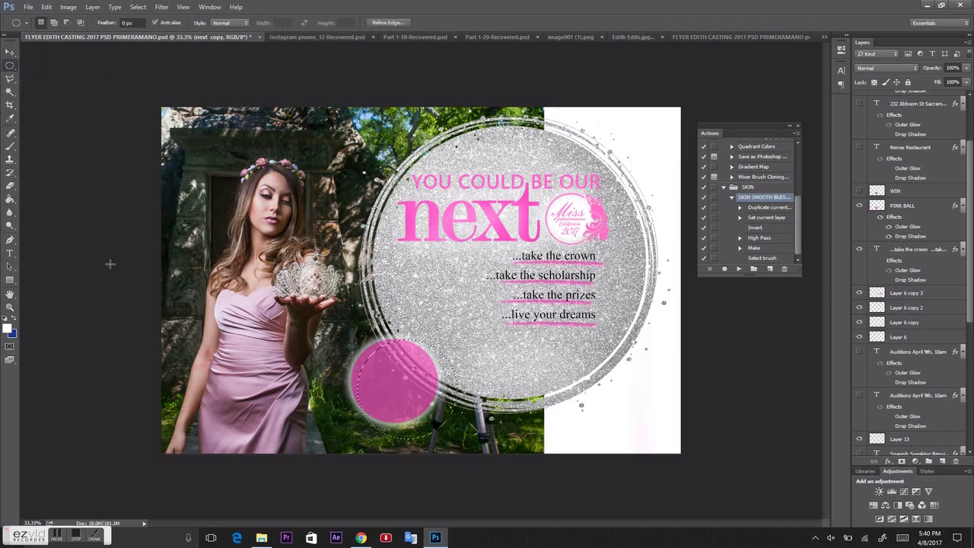
left_click(10, 146)
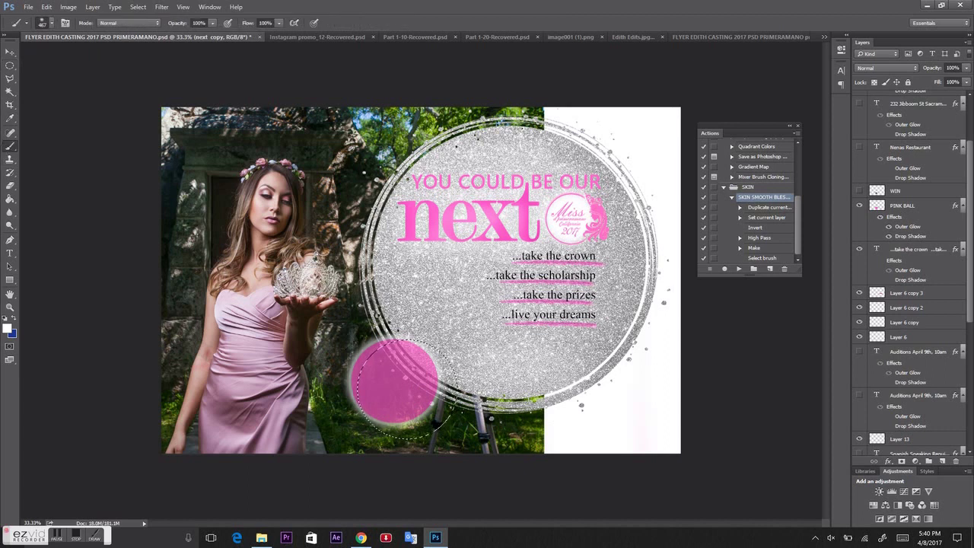
left_click(416, 376, "alt")
mouse_move(445, 365)
left_mouse_down()
mouse_move(450, 407)
mouse_move(433, 390)
left_mouse_up()
key("ctrl+alt+z")
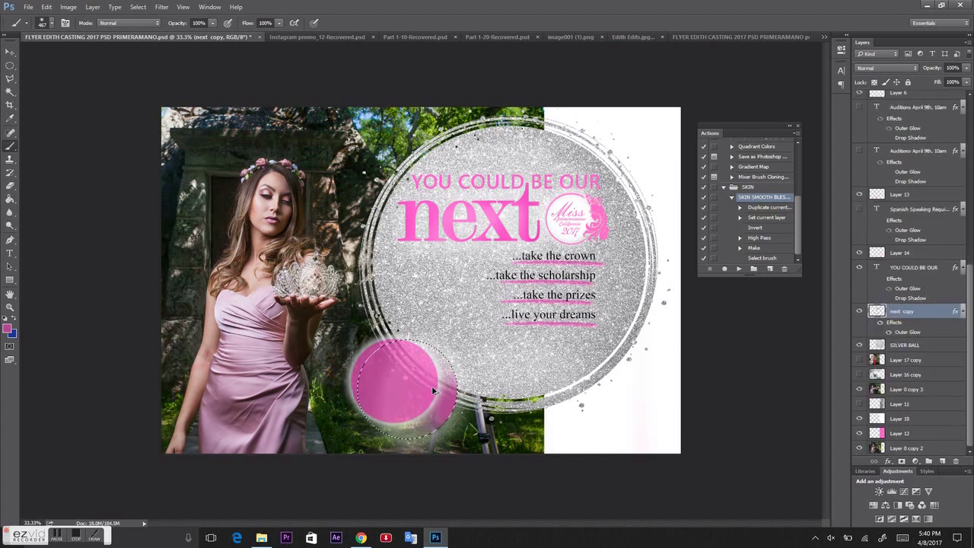
key("ctrl+alt+z")
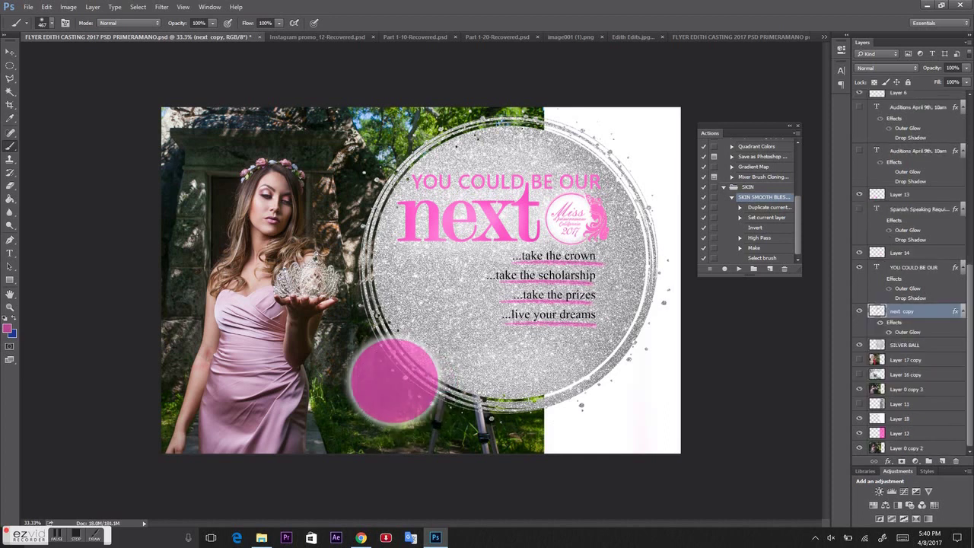
- Compare the pink ball with and without its Outer Glow and Drop Shadow effects
left_click(882, 327)
left_click(880, 325)
scroll(909, 304, "up", 3)
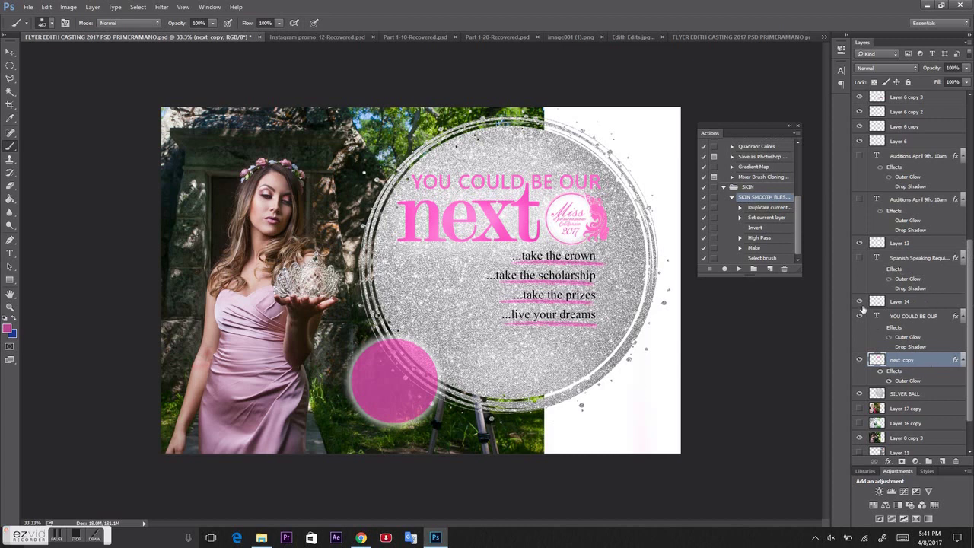
left_click_drag(972, 304, 972, 215)
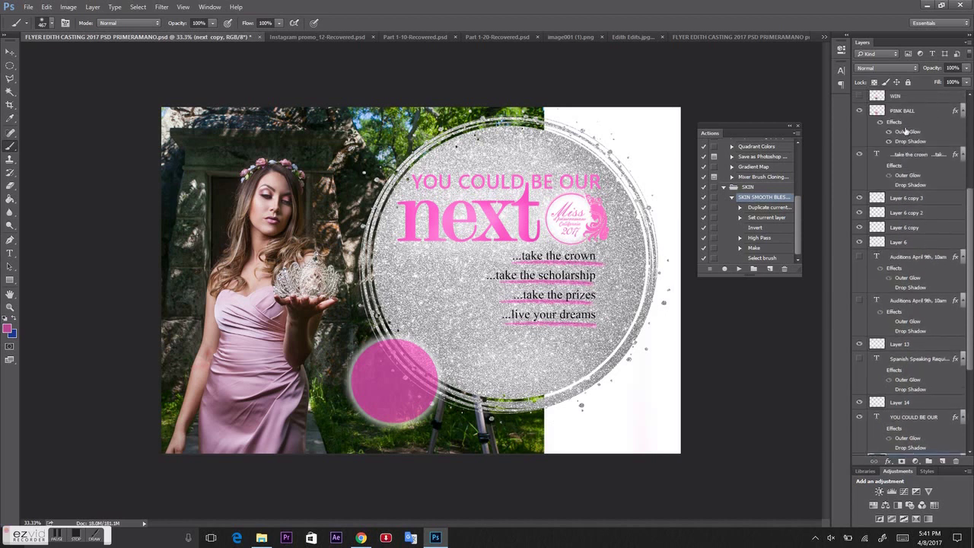
left_click(881, 123)
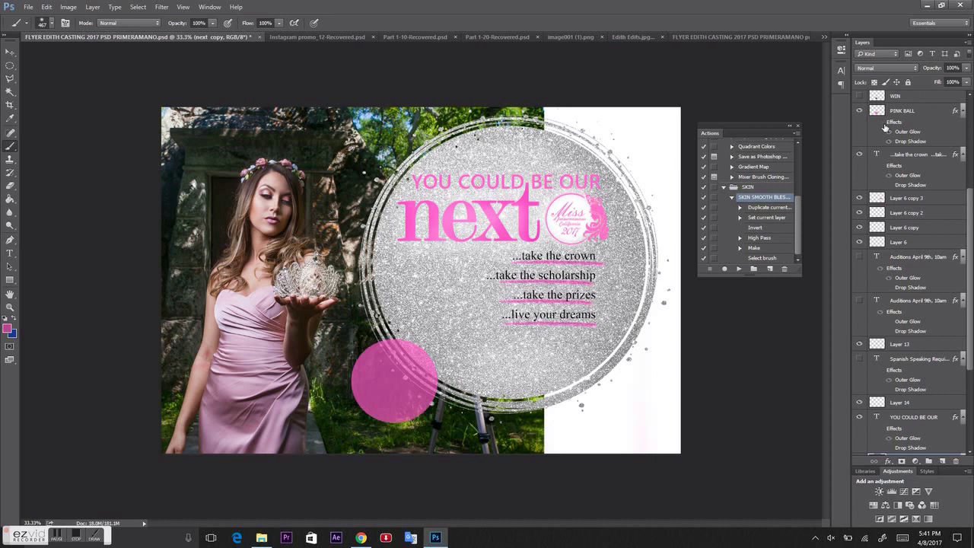
left_click(881, 123)
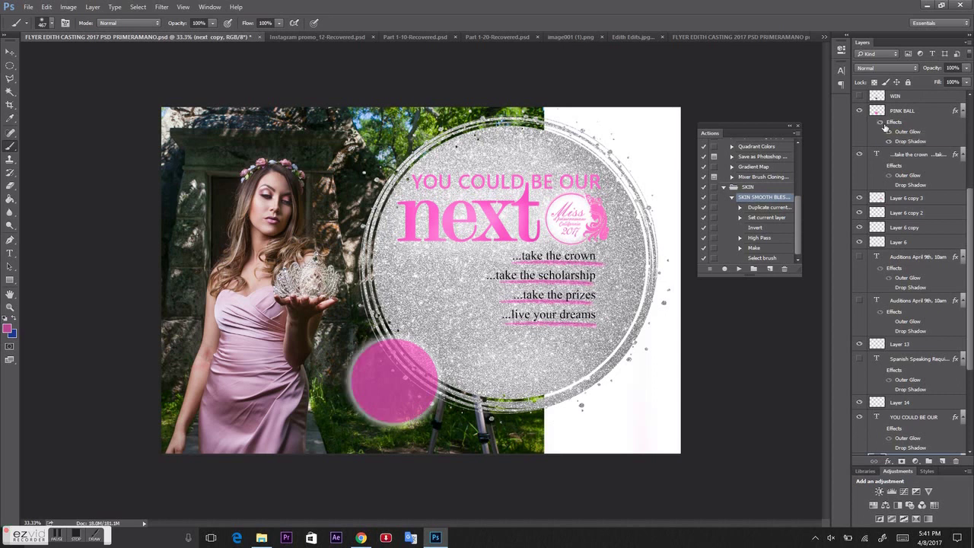
- Try a much larger Outer Glow size on the PINK BALL layer and discard the change
left_click(930, 112)
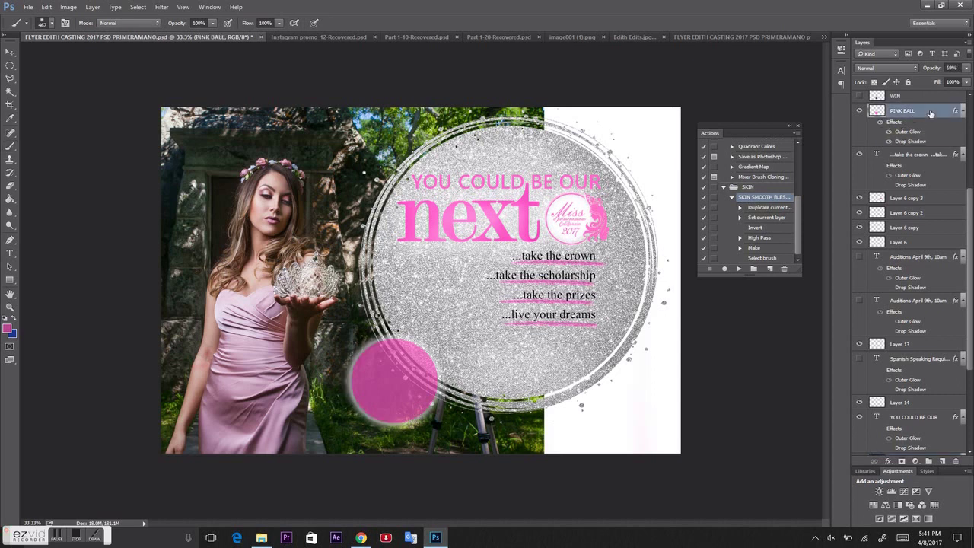
double_click(930, 112)
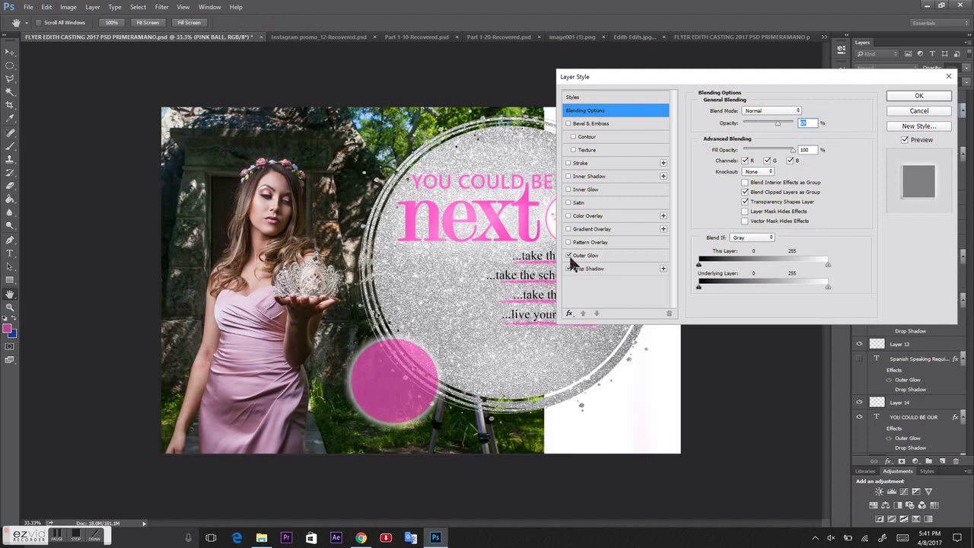
left_click(589, 256)
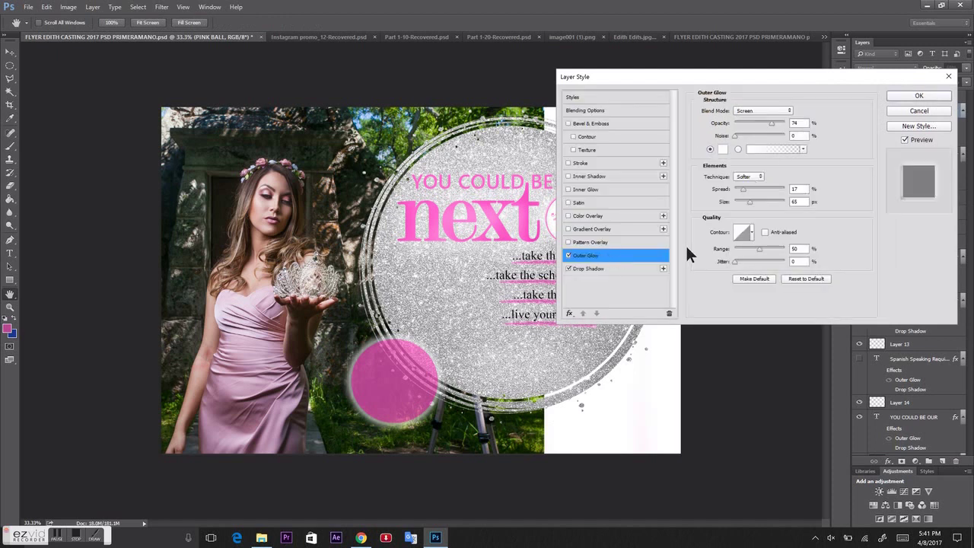
mouse_move(749, 187)
left_mouse_down()
mouse_move(767, 186)
mouse_move(730, 189)
mouse_move(814, 180)
mouse_move(745, 188)
mouse_move(765, 201)
mouse_move(803, 201)
left_mouse_up()
left_click(922, 113)
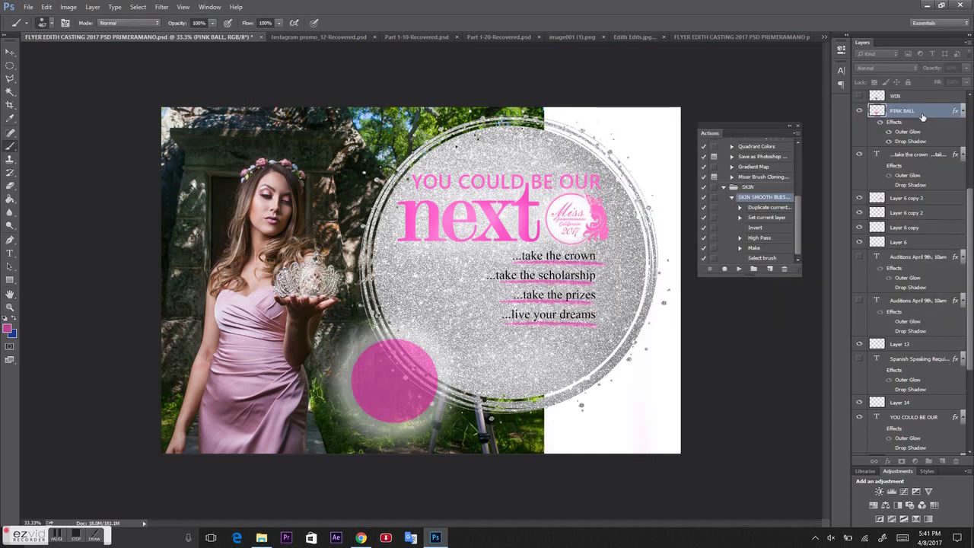
scroll(913, 251, "up", 3)
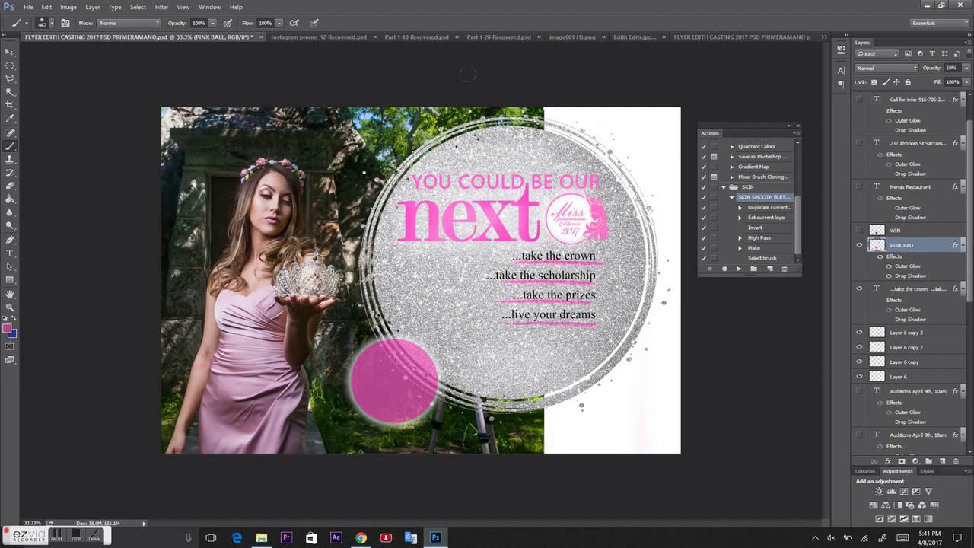
- View the Instagram promo_12-Recovered.psd template with its three panels in full, without the Actions panel covering it
left_click(305, 36)
left_click(9, 307)
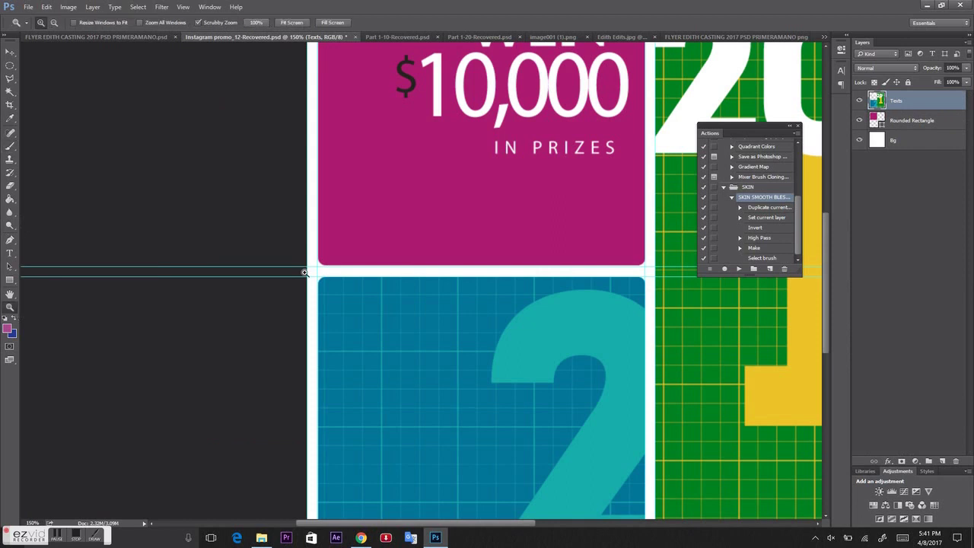
left_click(425, 256, "alt")
left_click(425, 255, "alt")
left_click(425, 256, "alt")
left_click(425, 255)
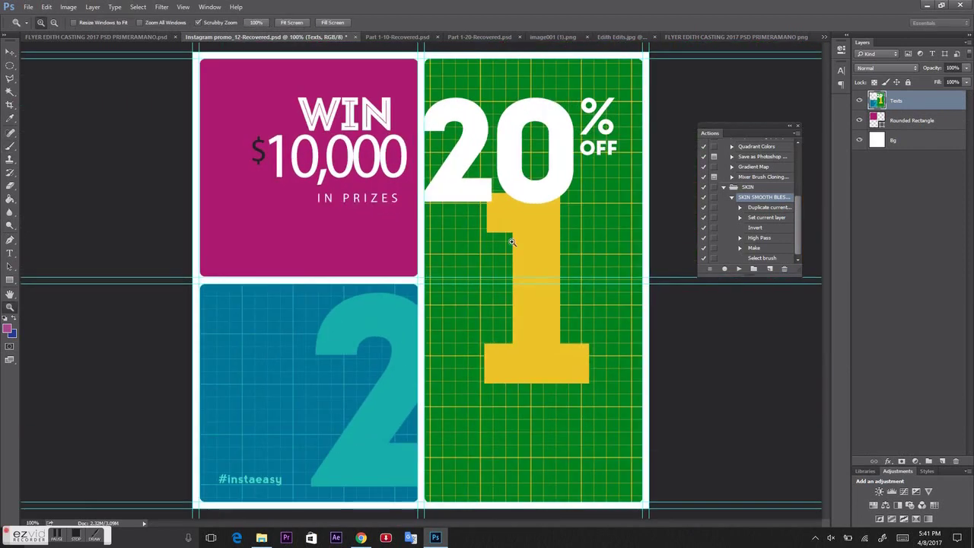
left_click(798, 126)
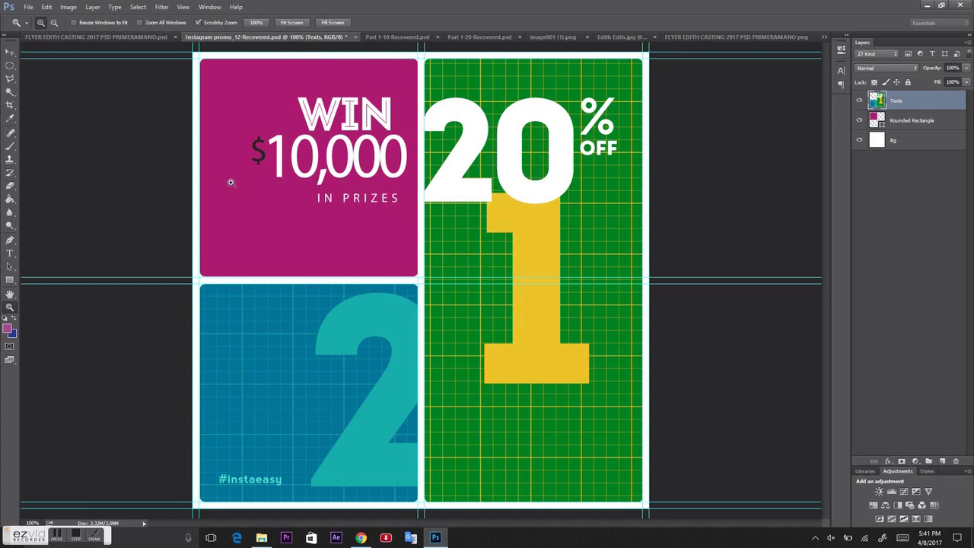
- Try to edit the "$10,000" prize text in the Instagram promo with the Type tool
left_click(10, 252)
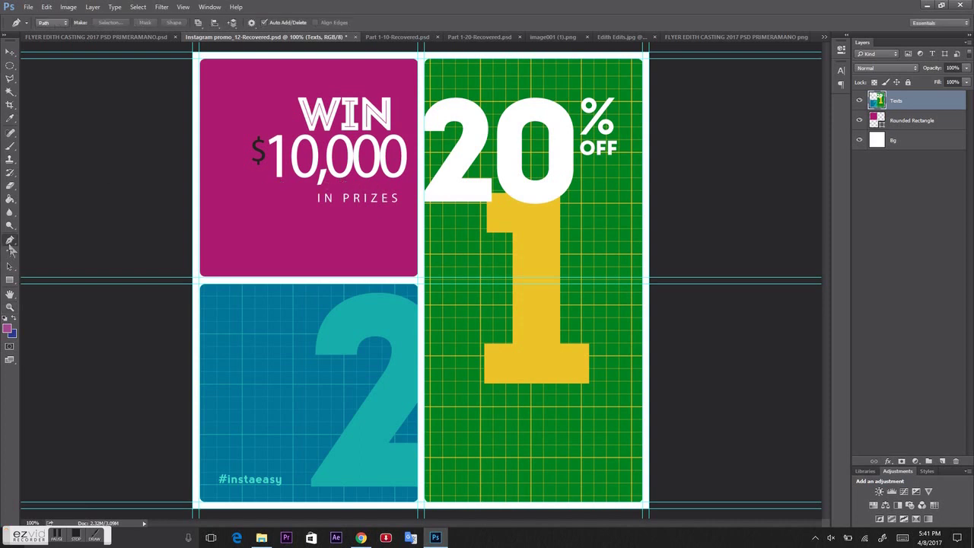
key("alt")
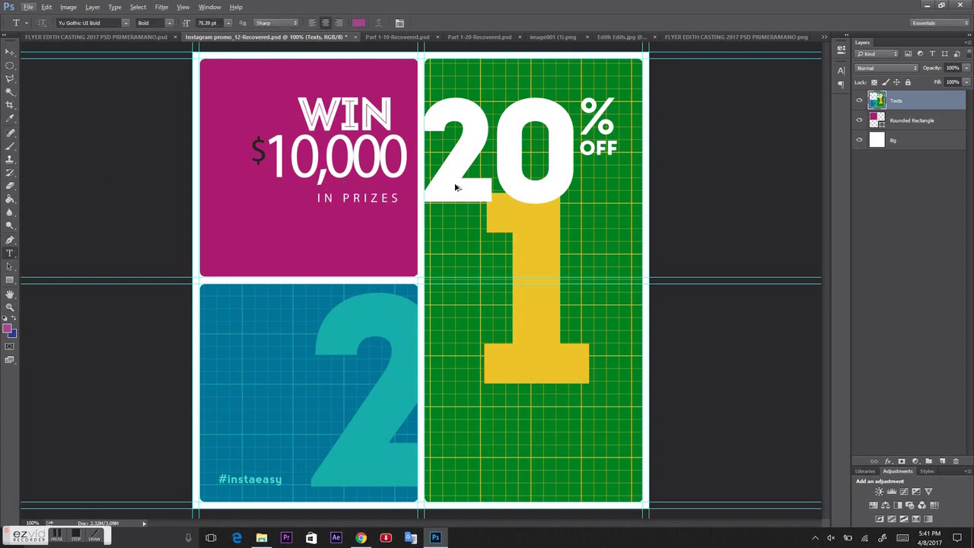
key("ctrl")
left_click(300, 153)
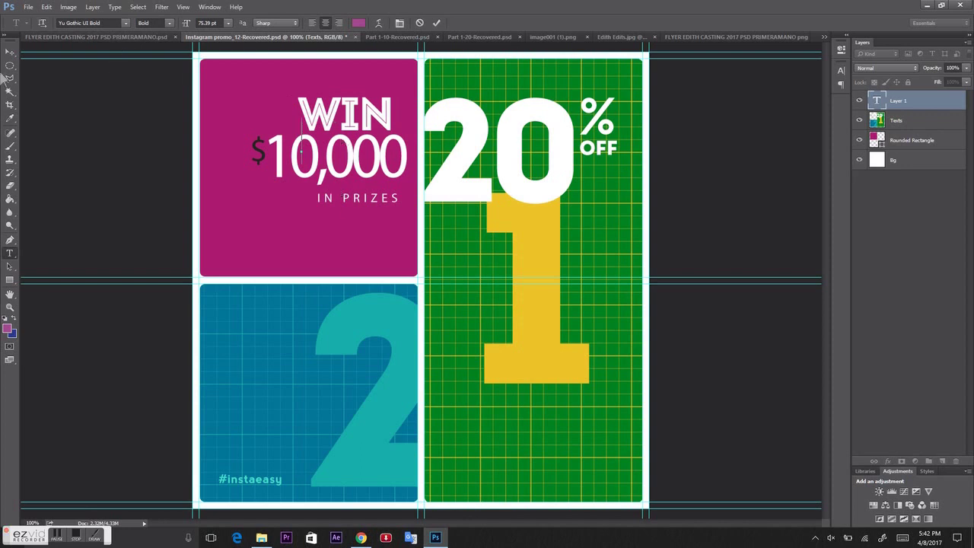
- Return to the casting flyer and show the WIN layer with its $10,000 prize text over the pink ball
left_click(150, 37)
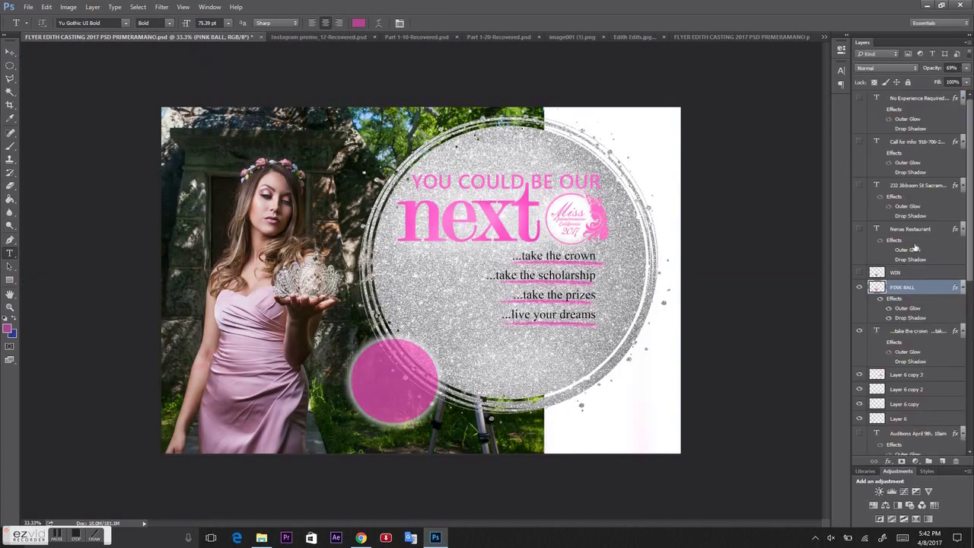
left_click(859, 272)
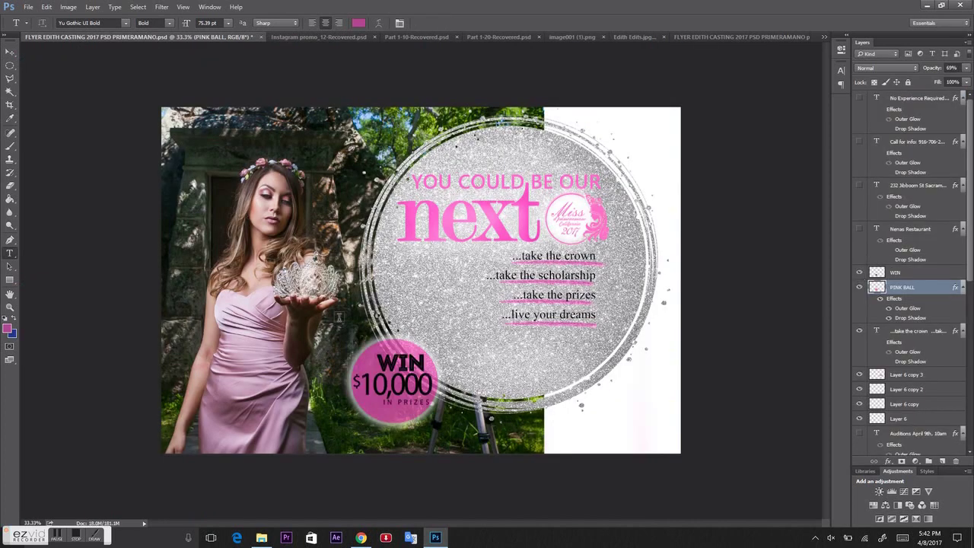
left_click(10, 307)
left_click(419, 430)
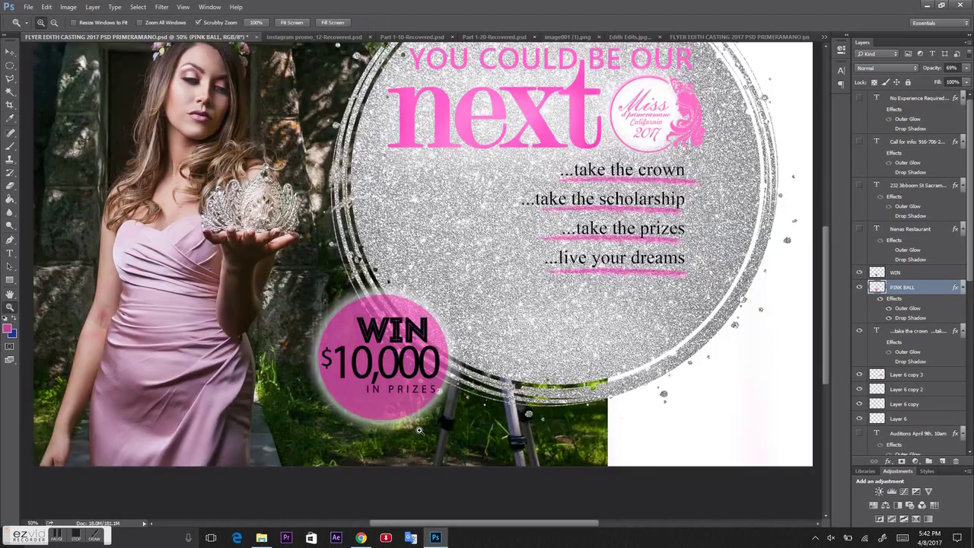
left_click(414, 425)
left_click(432, 365, "alt")
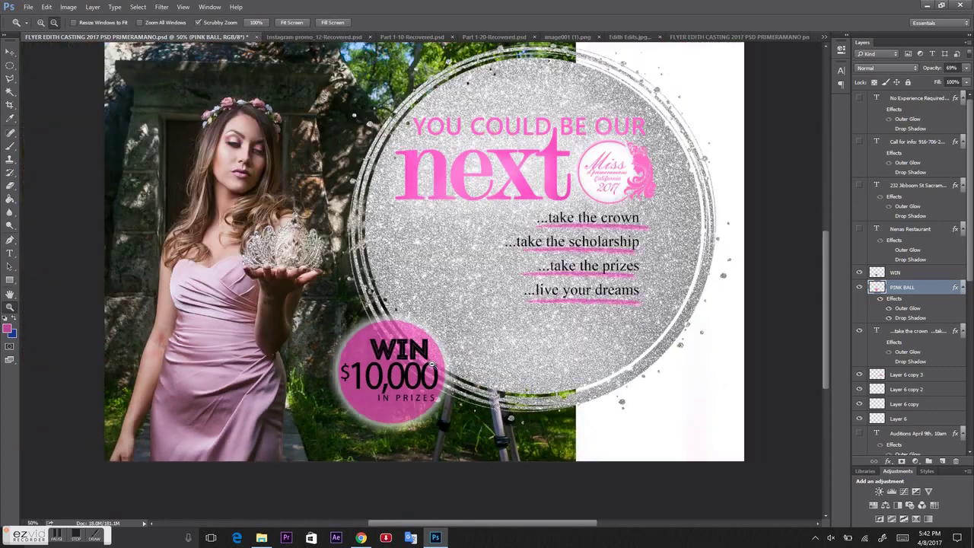
left_click(431, 366, "alt")
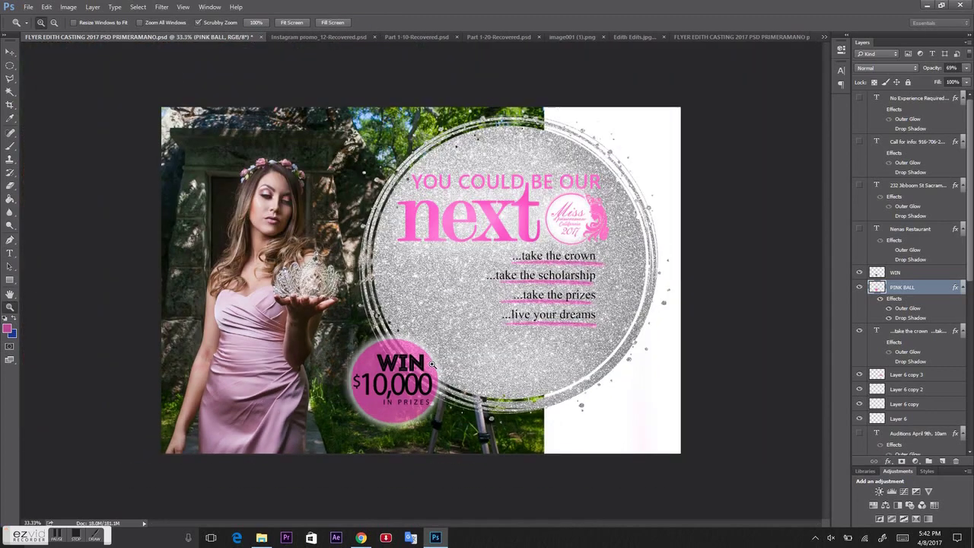
- Show the text layers for Nenas Restaurant, its address, the contact phone numbers and "No Experience Required"
left_click(860, 228)
left_click(860, 185)
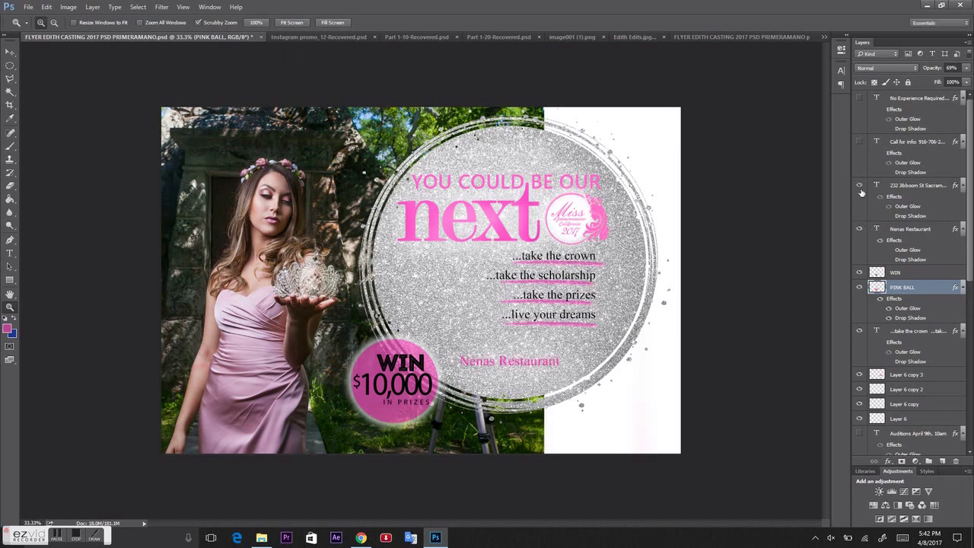
left_click(860, 142)
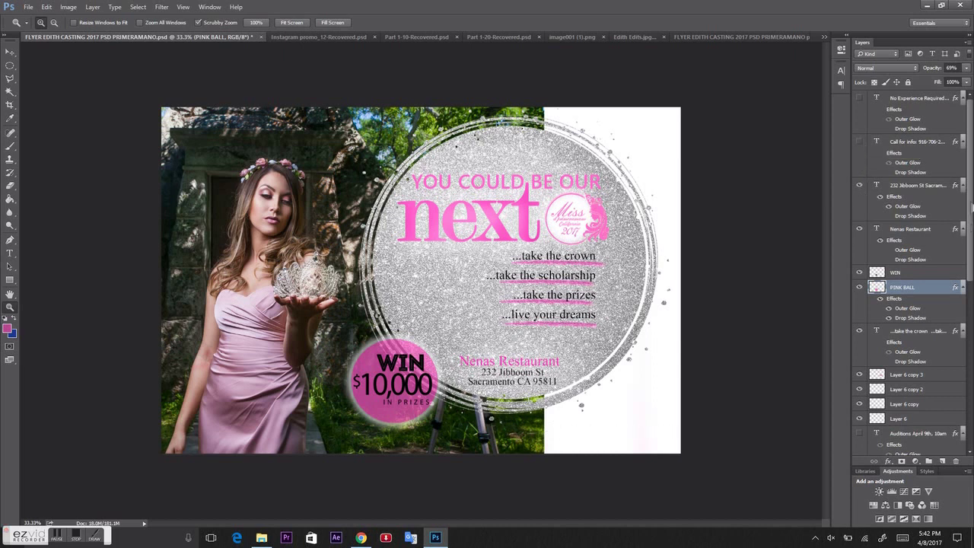
left_click(859, 142)
left_click(859, 97)
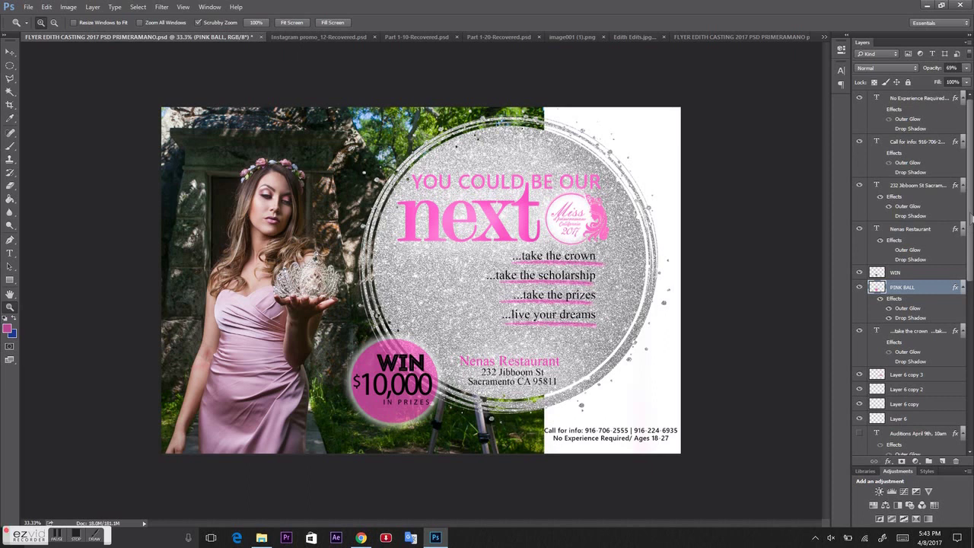
scroll(966, 217, "down", 1)
scroll(967, 216, "up", 1)
key("alt+Tab")
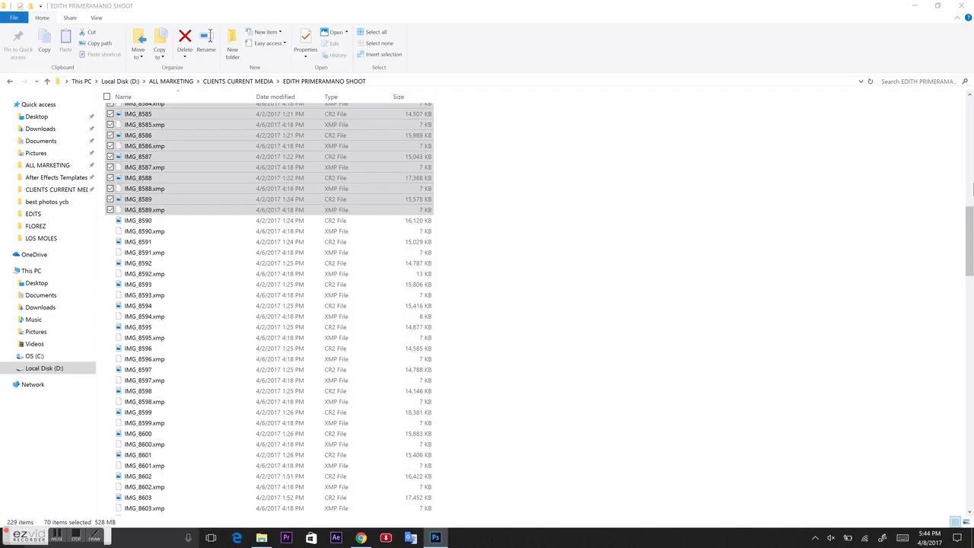
left_click(918, 7)
- Show and select Layer 11, the second photo of the model over the flyer's white area
left_click_drag(970, 126, 972, 303)
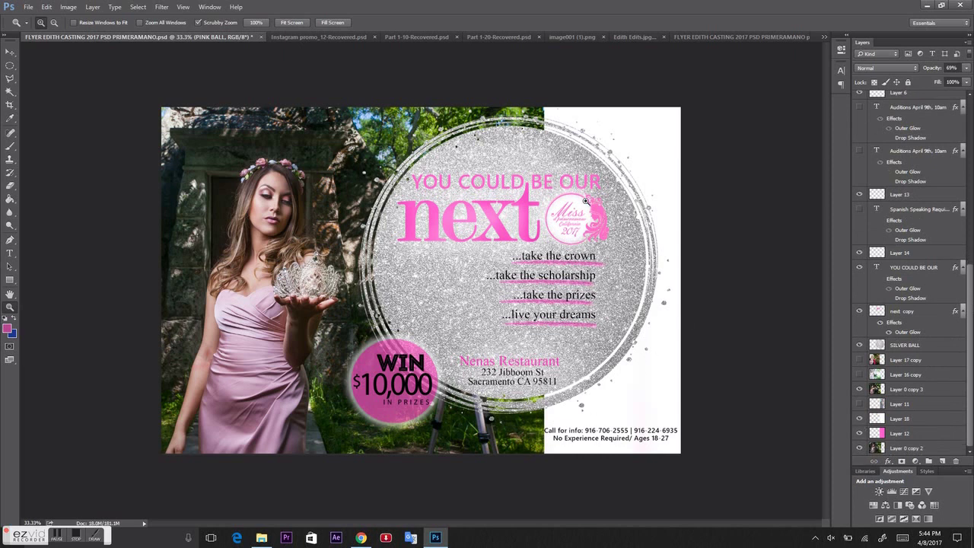
left_click(860, 406)
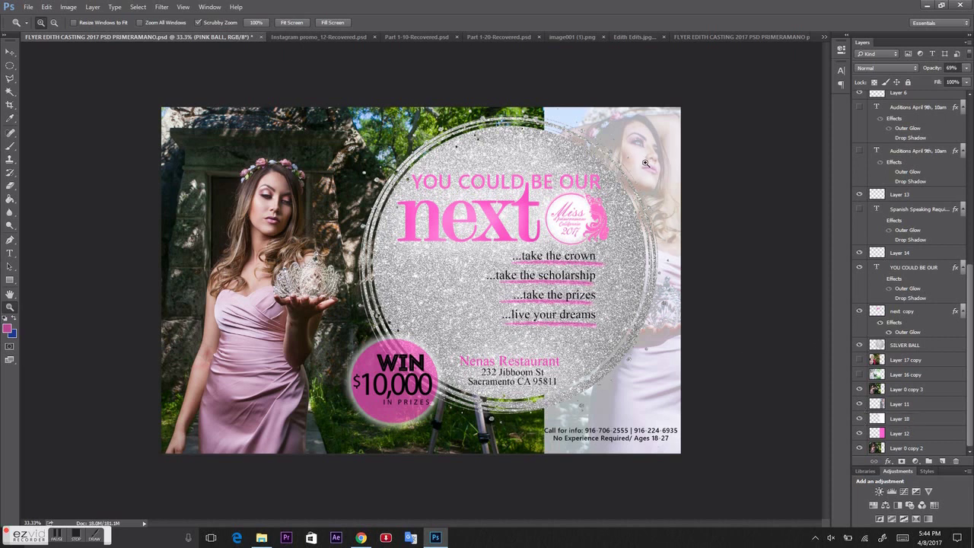
left_click(950, 412)
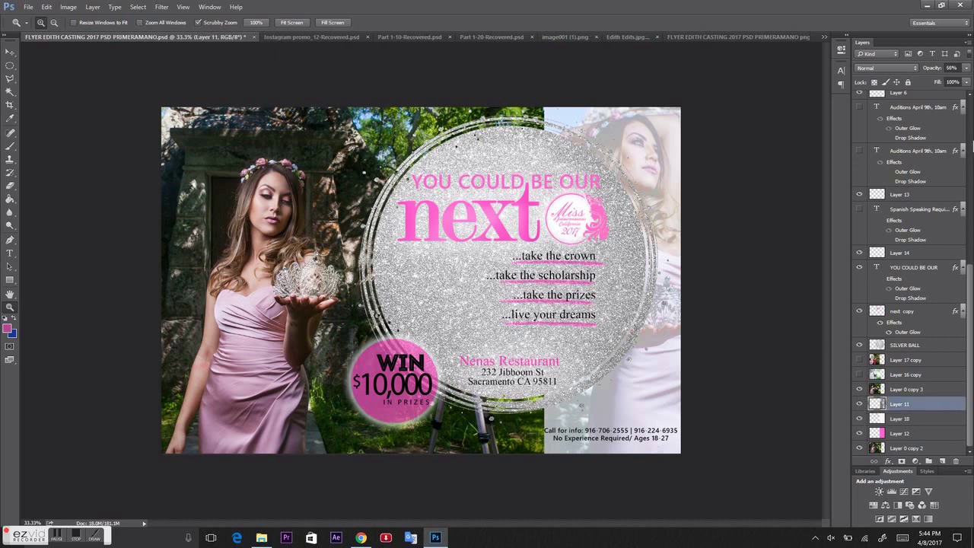
- Preview Layer 11 at 100% opacity, and fade it back to 57%
left_click_drag(968, 69, 963, 81)
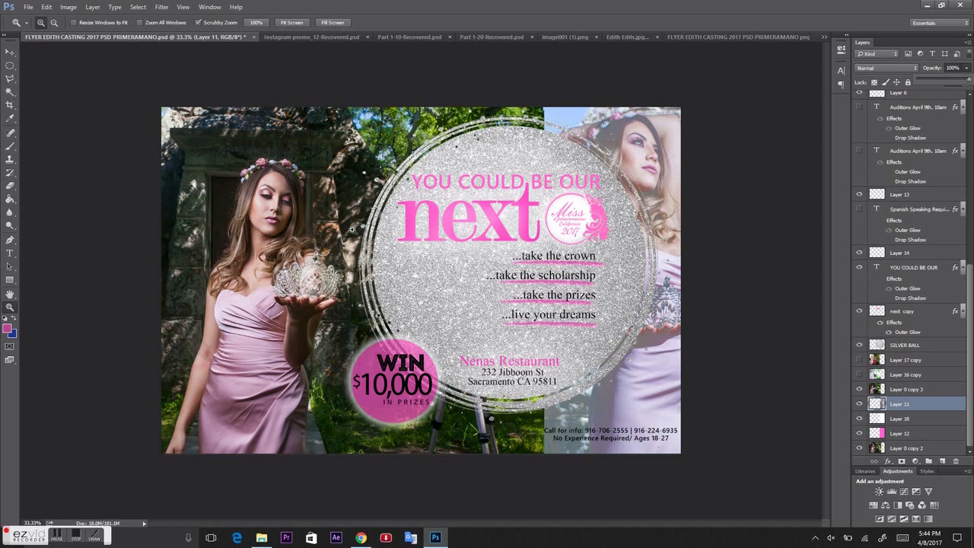
left_click(546, 264)
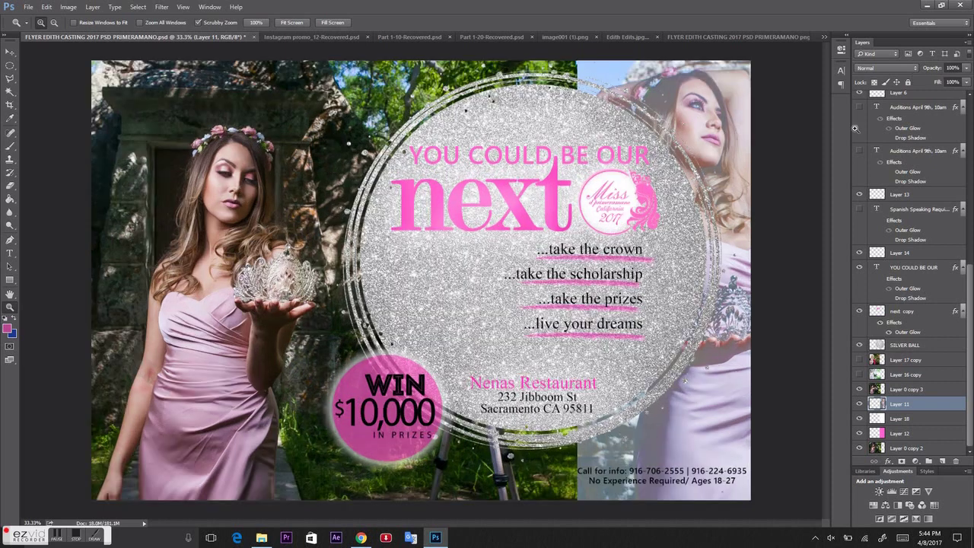
left_click(706, 185, "alt")
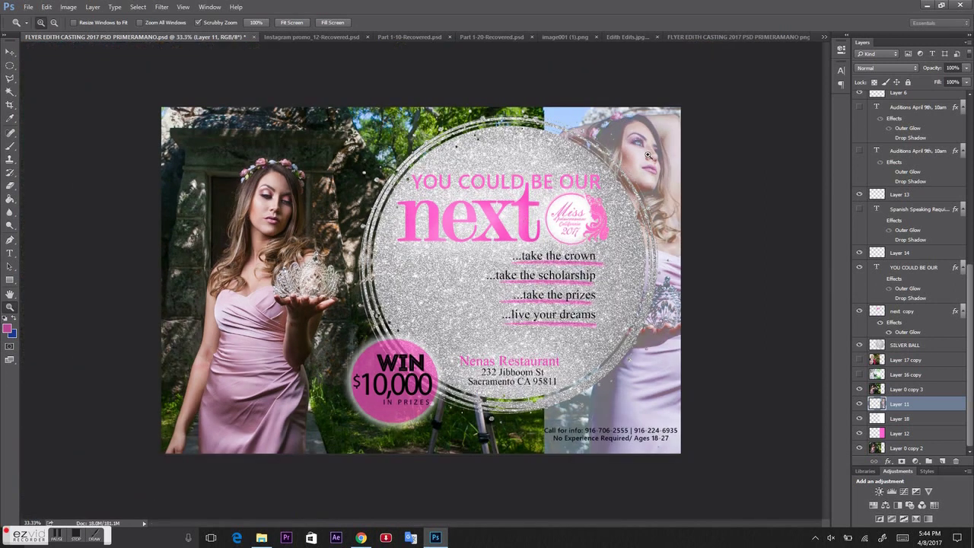
left_click(966, 68)
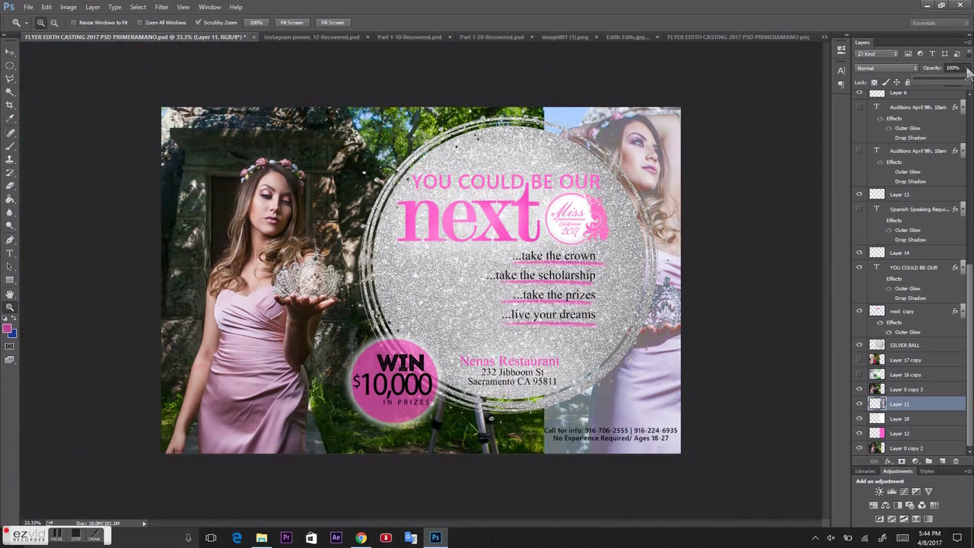
left_click_drag(950, 81, 945, 82)
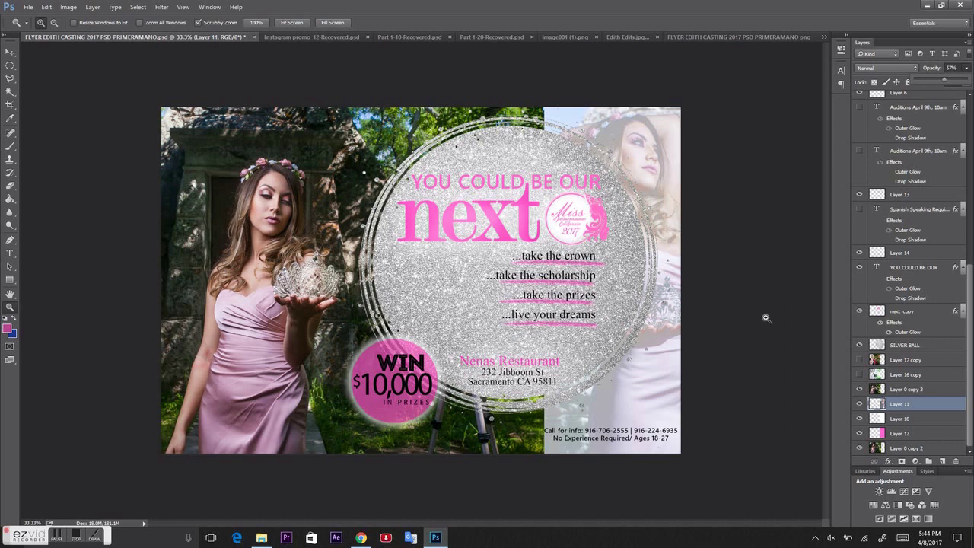
scroll(972, 379, "up", 2)
scroll(972, 379, "down", 2)
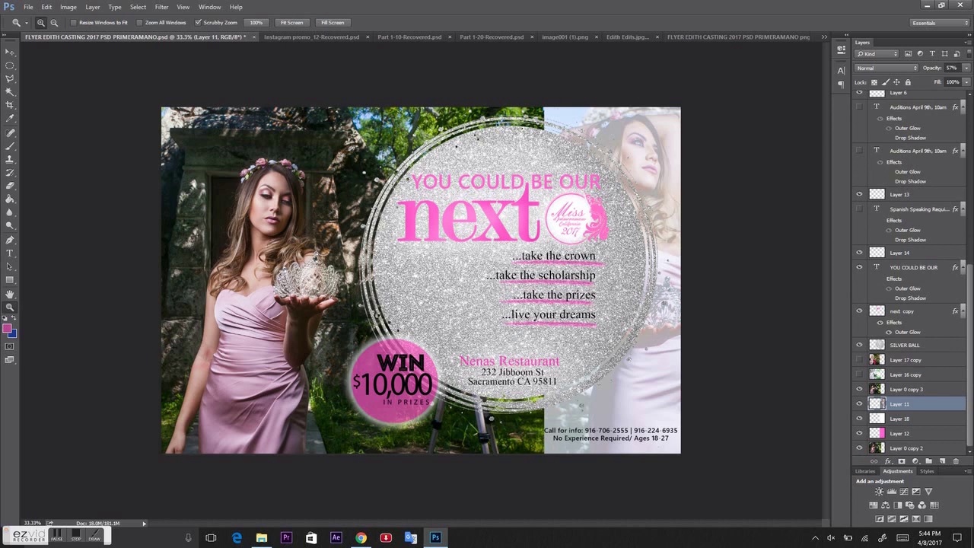
scroll(972, 320, "up", 2)
scroll(972, 320, "down", 2)
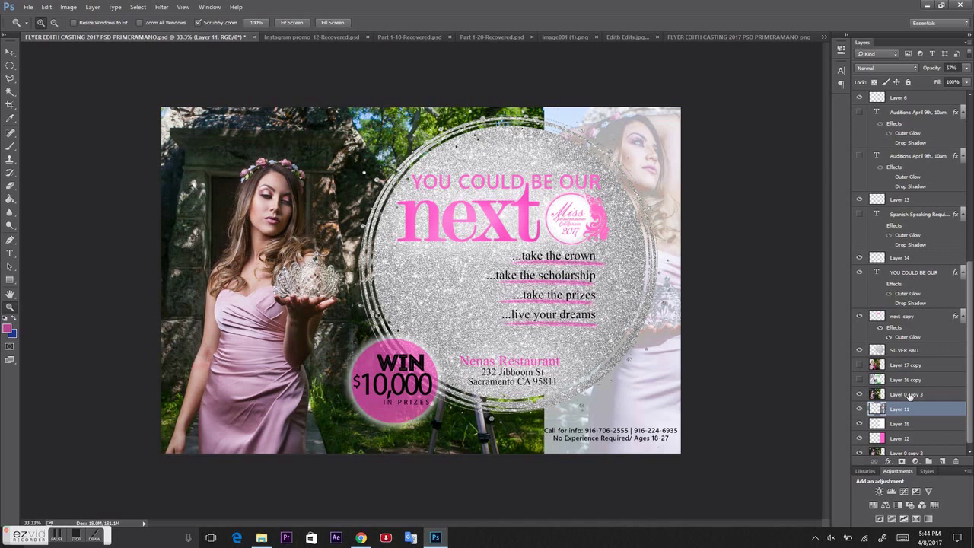
scroll(864, 403, "down", 1)
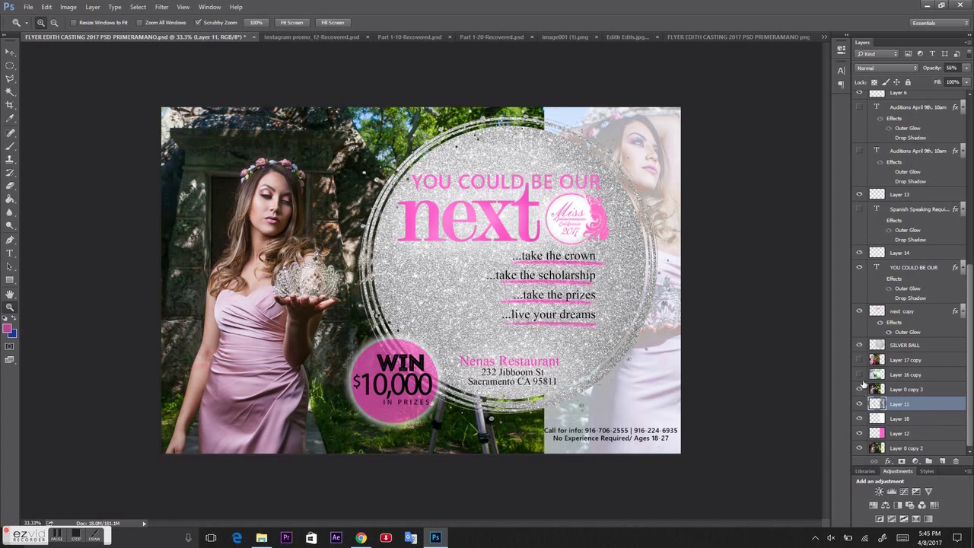
- Compare the main photo on Layer 0 copy 3 with the brighter crown photo on Layer 16 copy by toggling their visibility
left_click(860, 390)
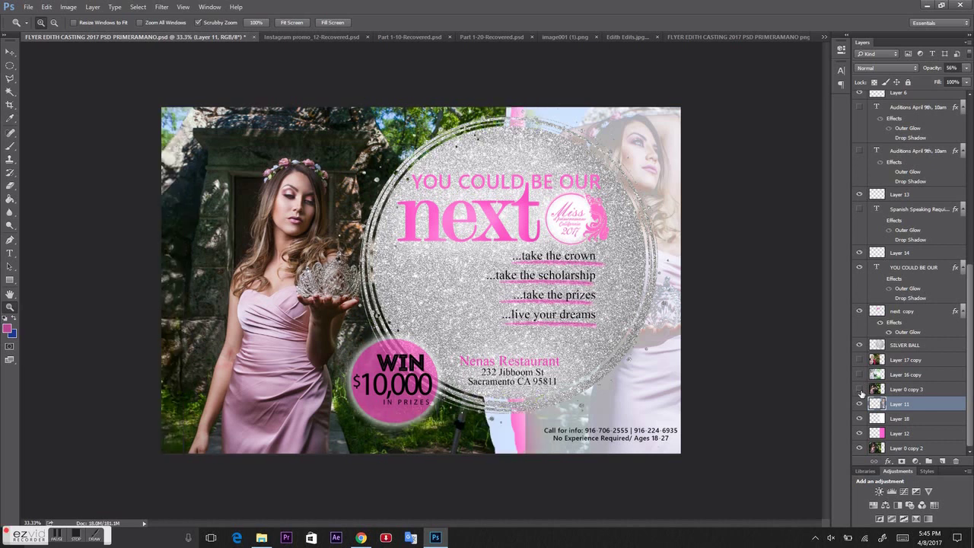
left_click(860, 389)
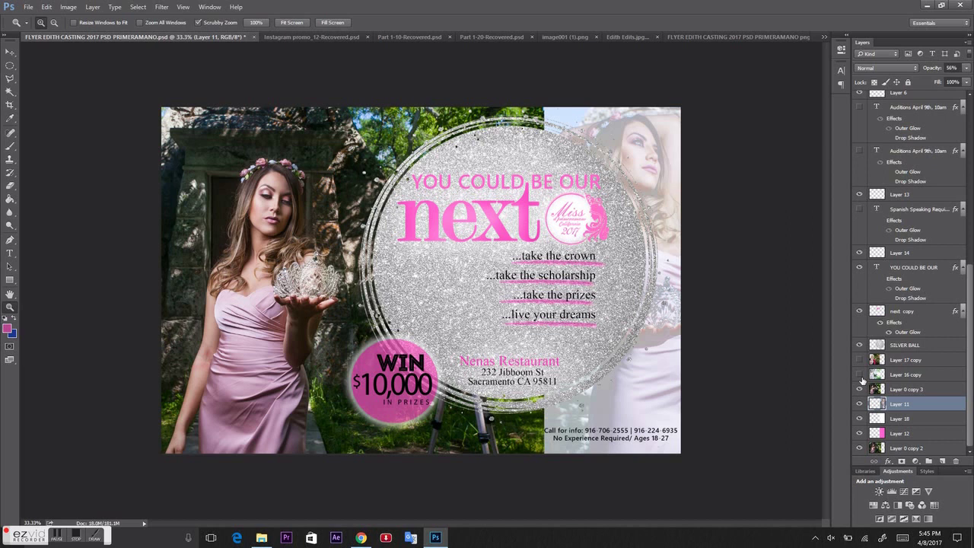
left_click(860, 376)
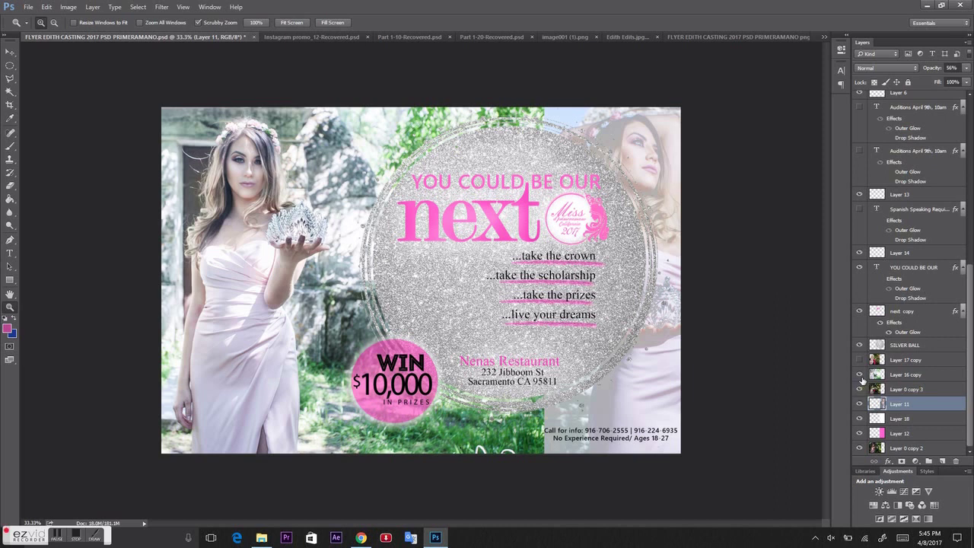
left_click(860, 375)
left_click(861, 375)
left_click(861, 375)
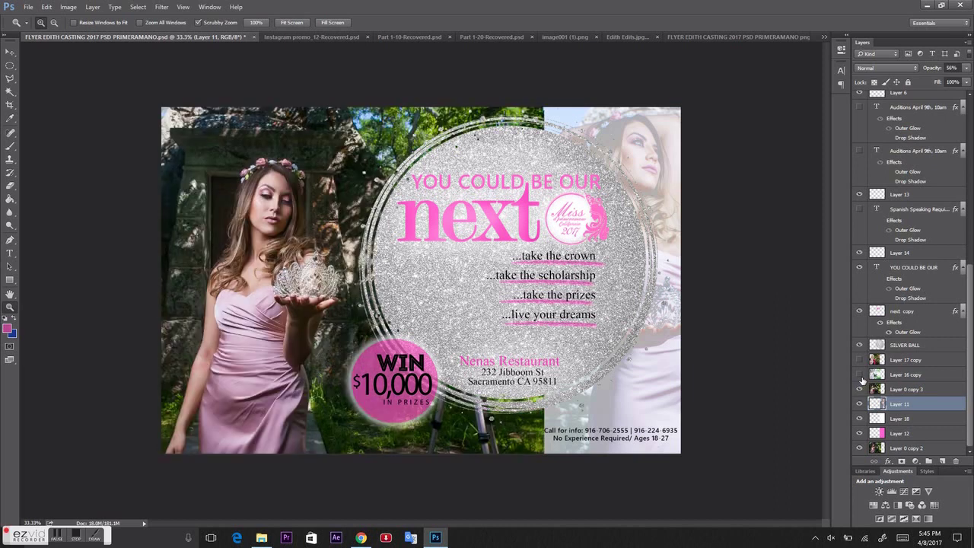
left_click(861, 375)
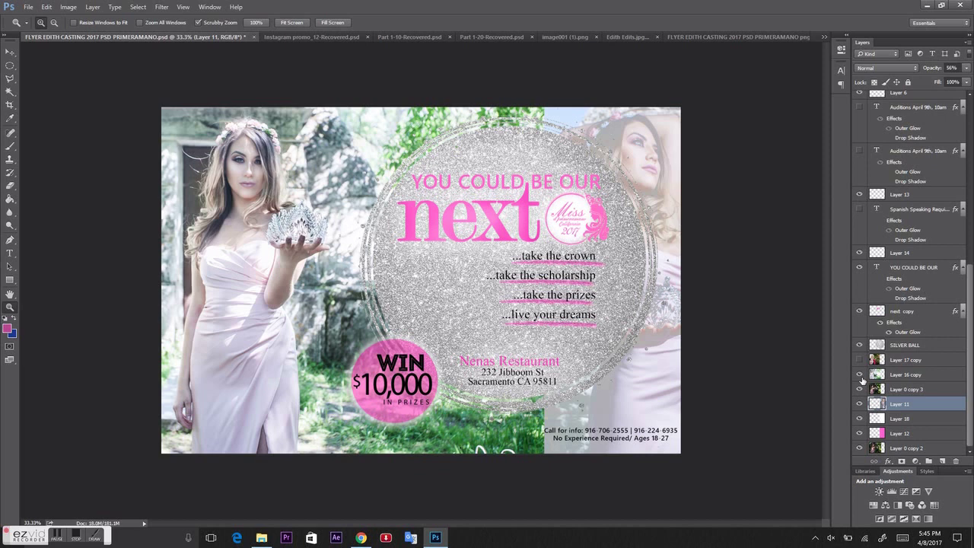
left_click(861, 375)
left_click(861, 375)
- Preview the parasol and sash photo on Layer 17 copy without Layer 16 copy, and return to the dark crown photo
left_click(861, 361)
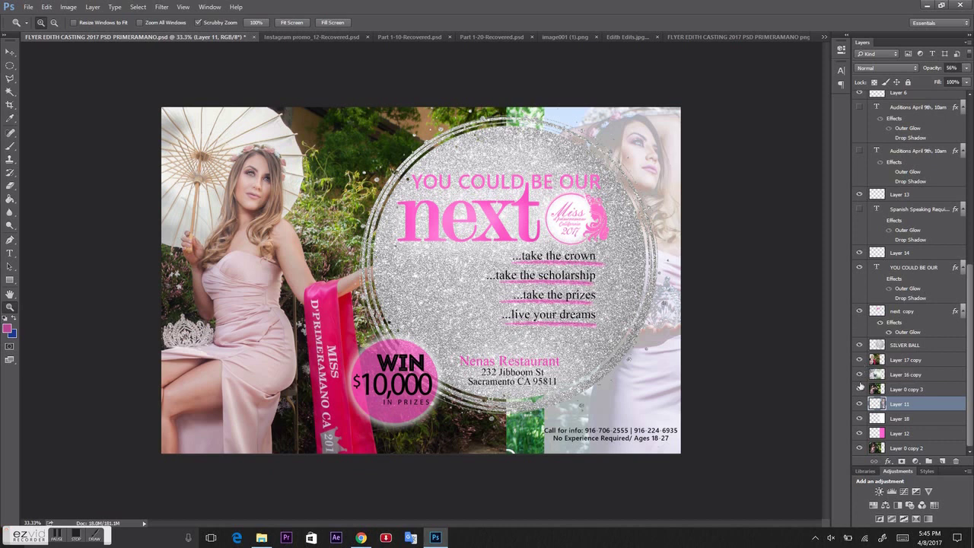
left_click(860, 375)
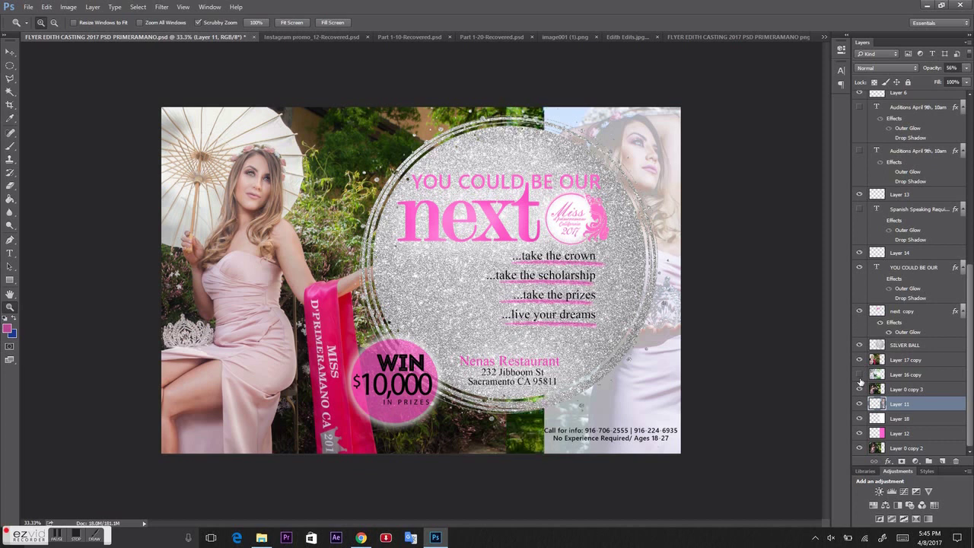
left_click(860, 360)
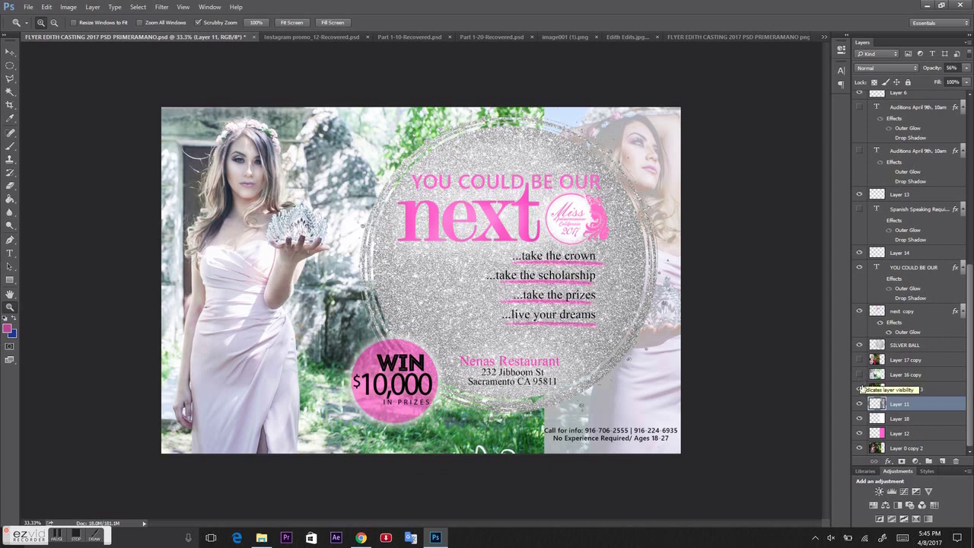
left_click(860, 376)
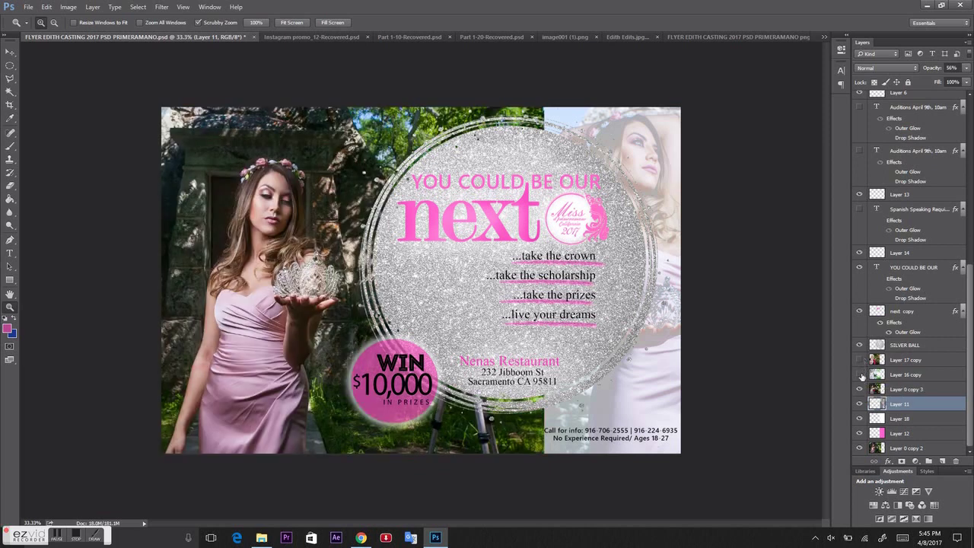
- Cycle again through the photos on Layer 16 copy, Layer 17 copy and Layer 0 copy 3, leaving only Layer 0 copy 3 of them shown
left_click(860, 375)
left_click(860, 362)
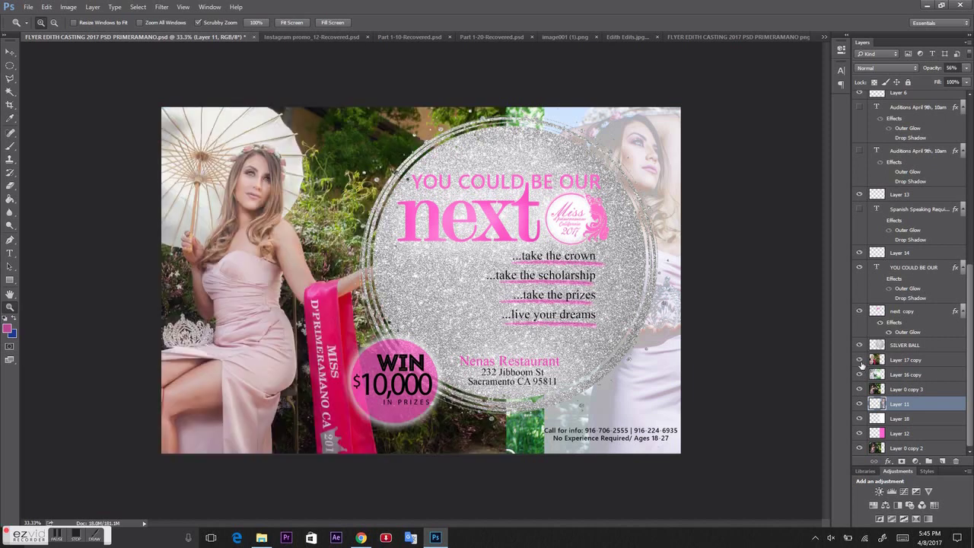
left_click(861, 374)
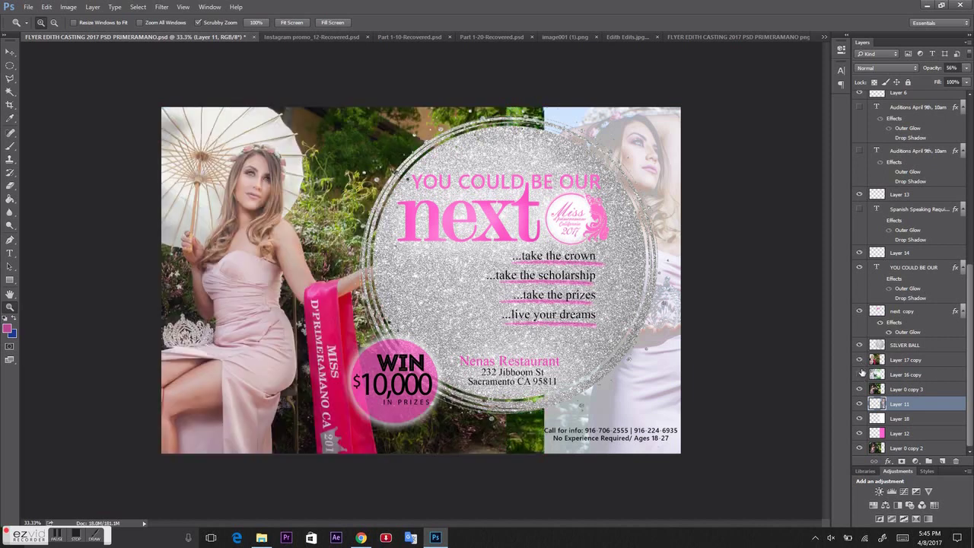
left_click(860, 374)
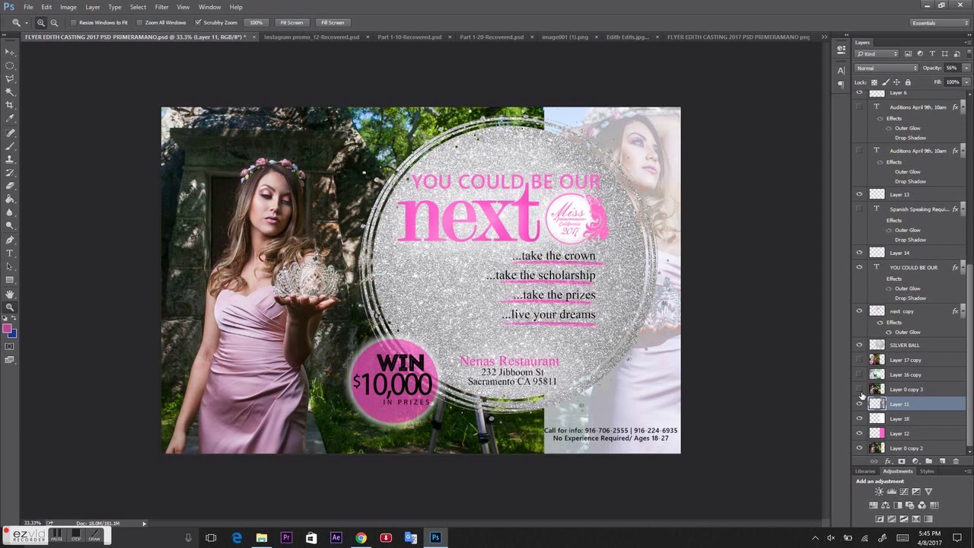
left_click(861, 390)
left_click(861, 391)
left_click(861, 374)
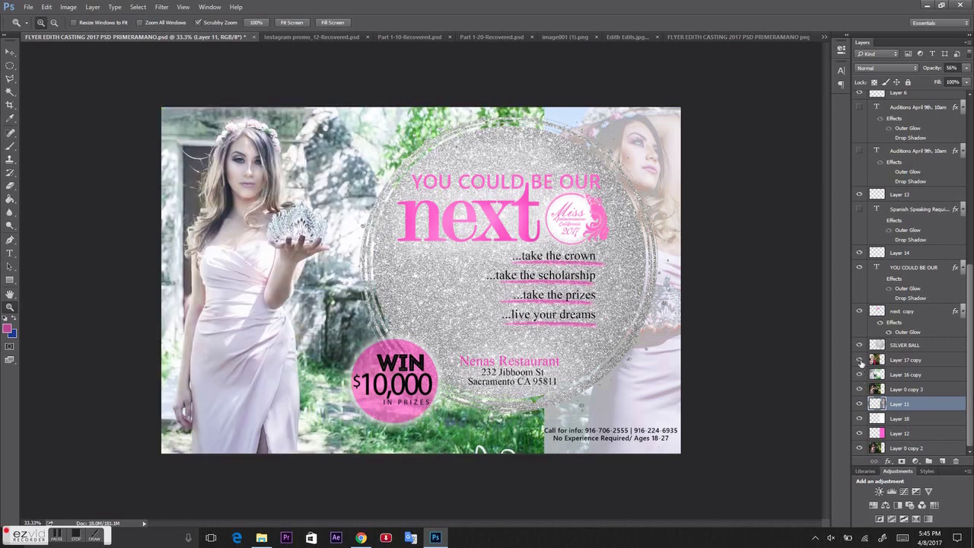
left_click(861, 360)
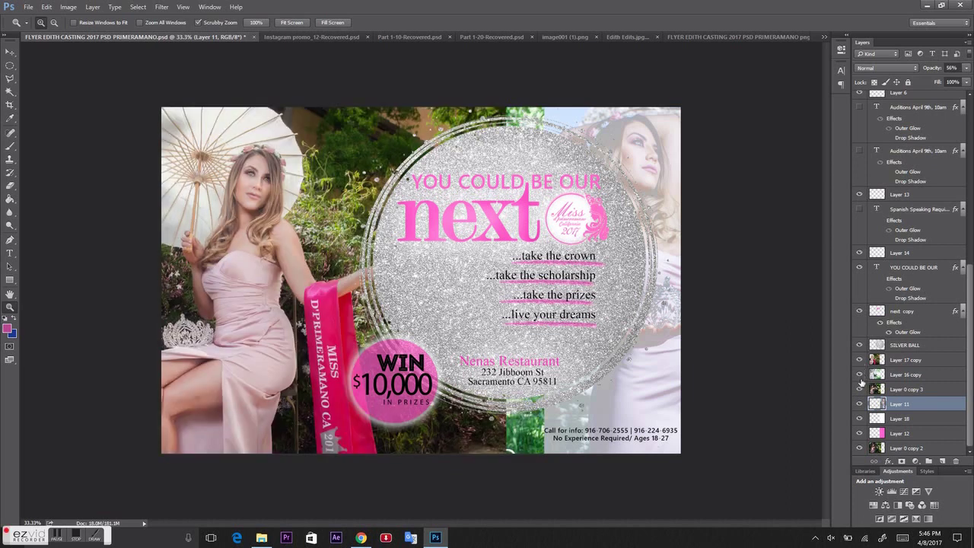
left_click(861, 375)
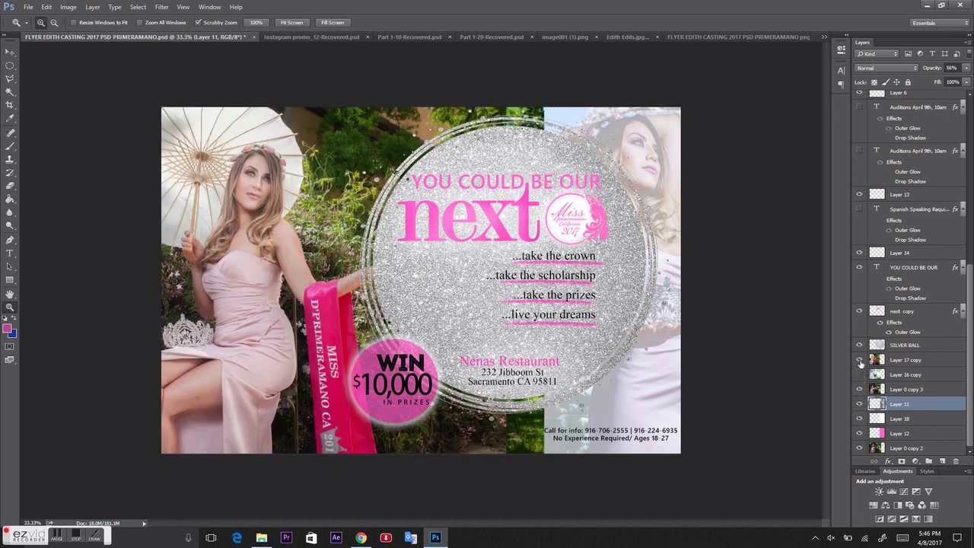
left_click(861, 361)
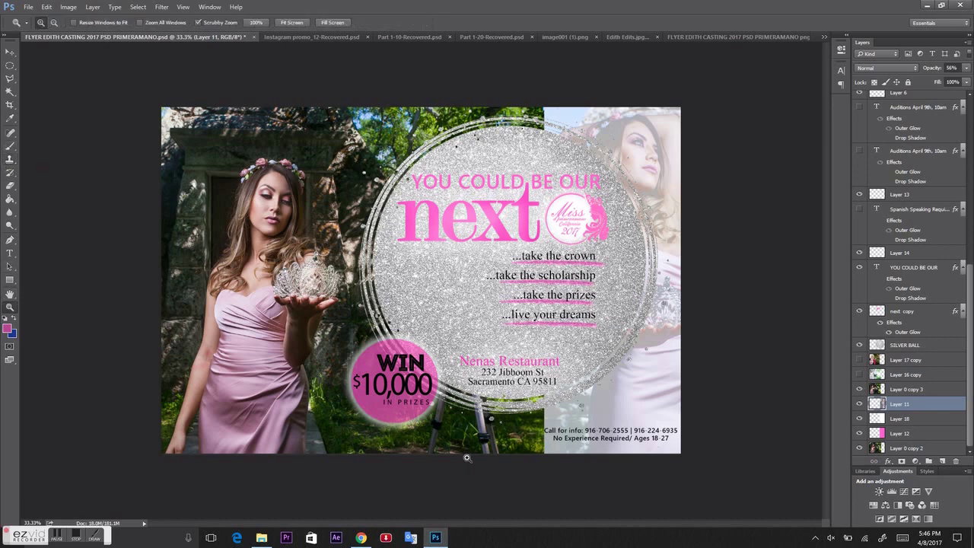
- Remove the tripod legs from the grass below the silver ball on Layer 0 copy 3, using the Clone Stamp with a 148 px brush
scroll(475, 446, "up", 3)
scroll(475, 447, "down", 3)
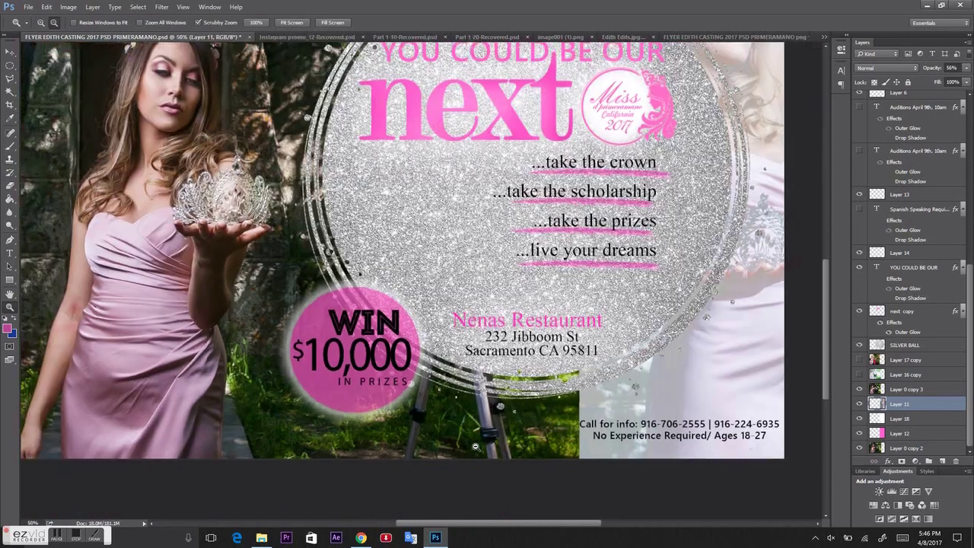
scroll(475, 447, "up", 2)
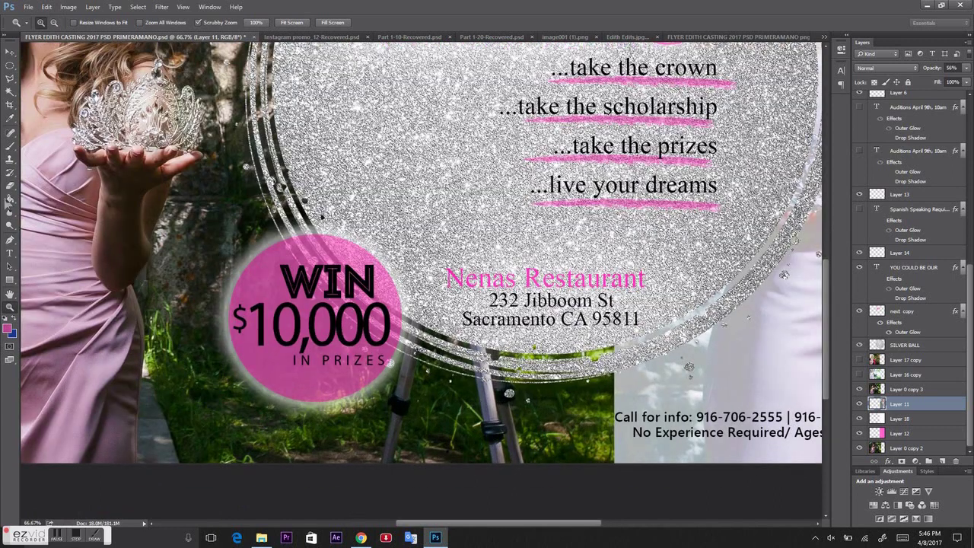
left_click(9, 159)
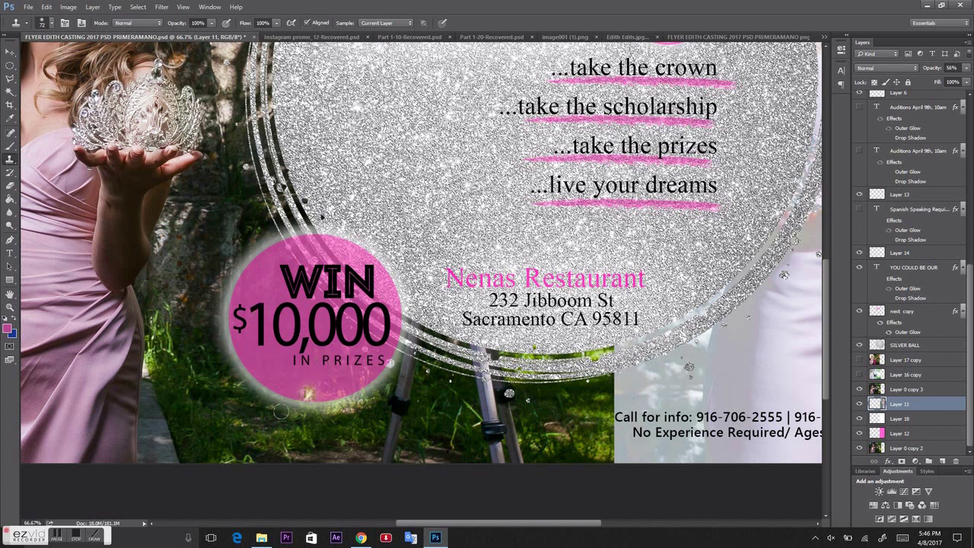
key("alt")
left_click(902, 390)
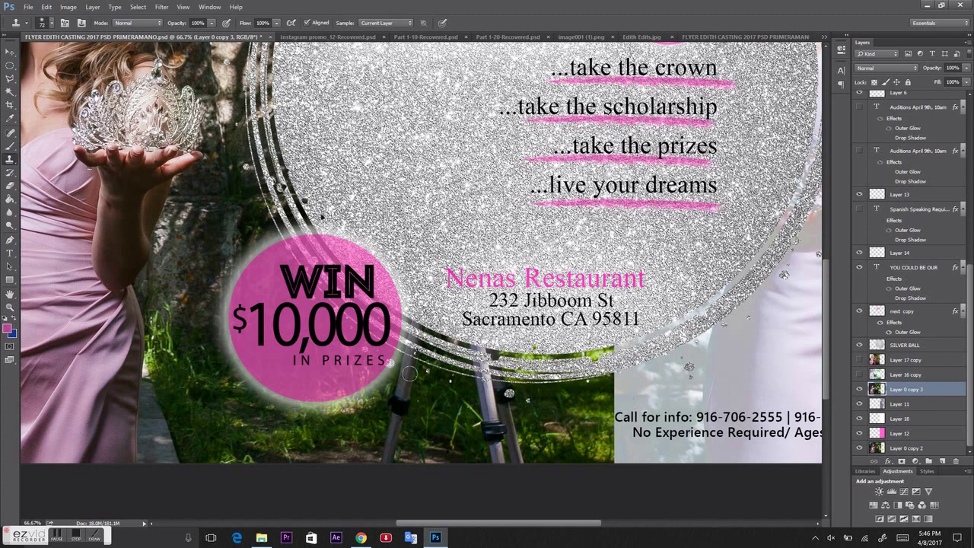
right_click(416, 361)
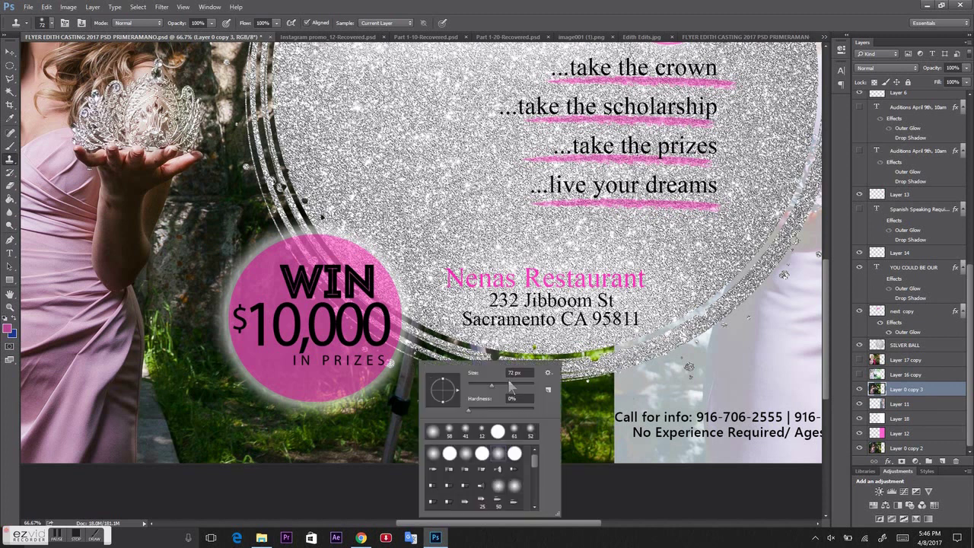
left_click(509, 386)
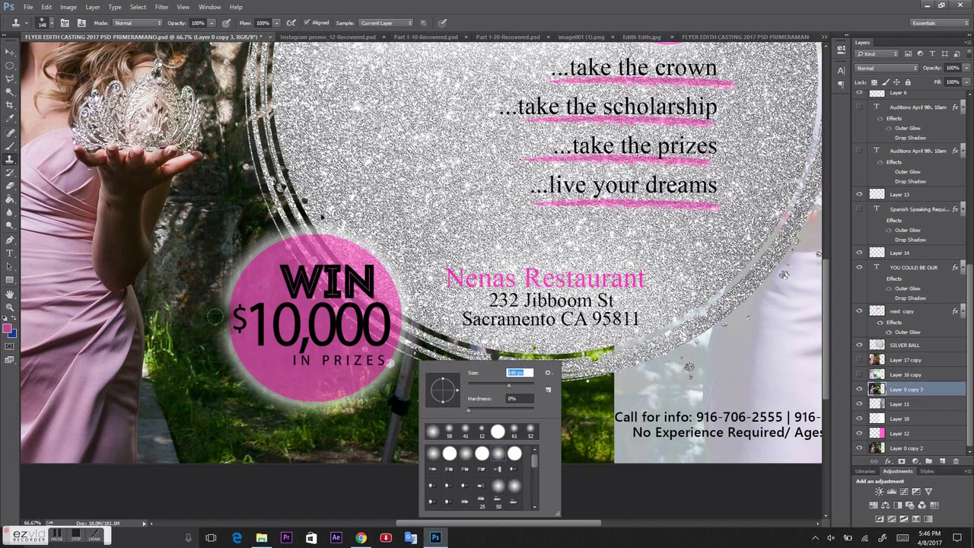
key("Return")
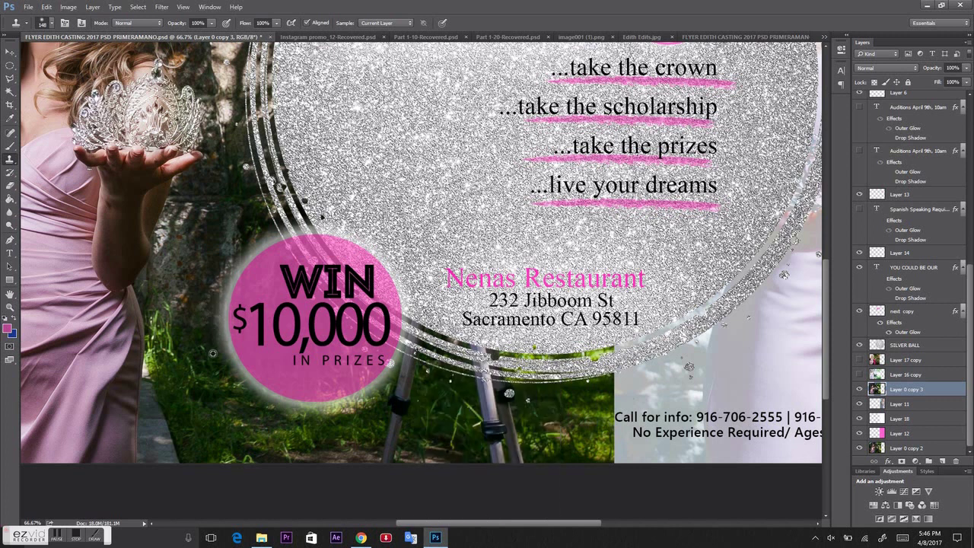
mouse_move(424, 360)
left_mouse_down()
mouse_move(412, 355)
mouse_move(388, 450)
left_mouse_up()
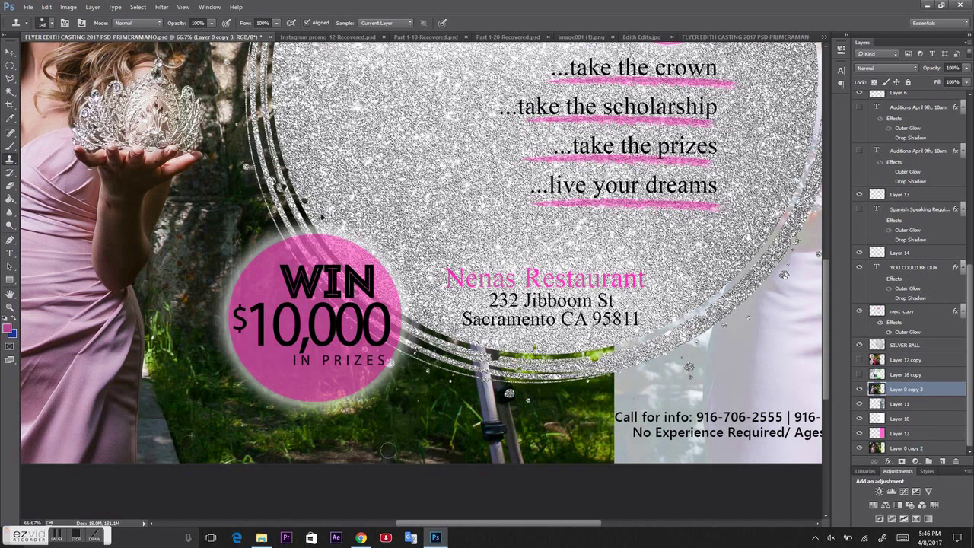
mouse_move(475, 422)
left_mouse_down()
mouse_move(411, 413)
mouse_move(486, 412)
mouse_move(510, 472)
mouse_move(504, 434)
mouse_move(408, 417)
mouse_move(513, 454)
mouse_move(487, 421)
left_mouse_up()
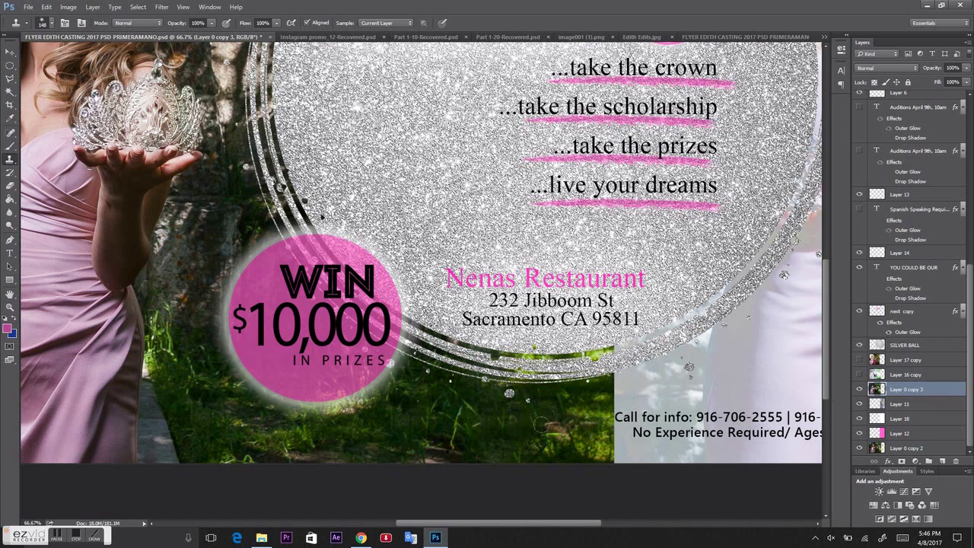
left_click(10, 307)
left_click(163, 335, "alt")
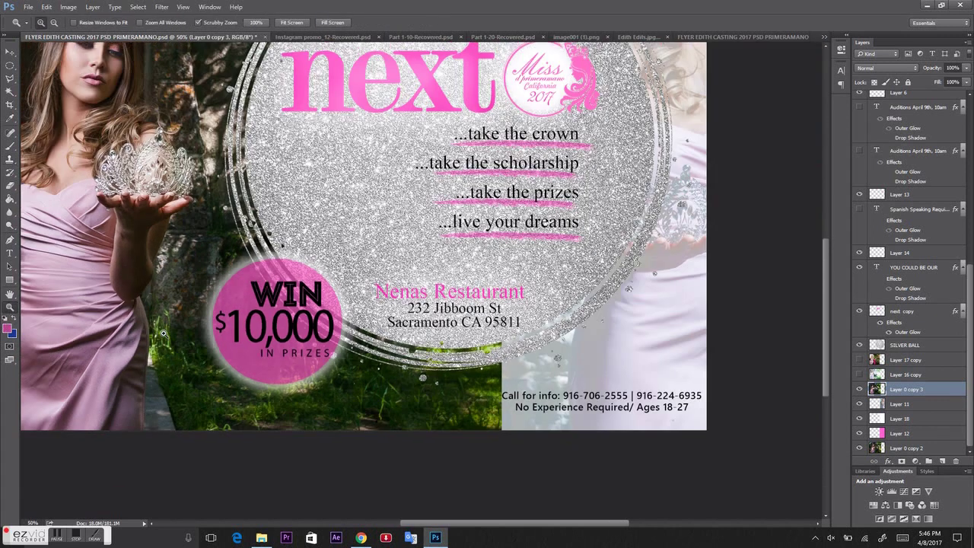
left_click(241, 372, "alt")
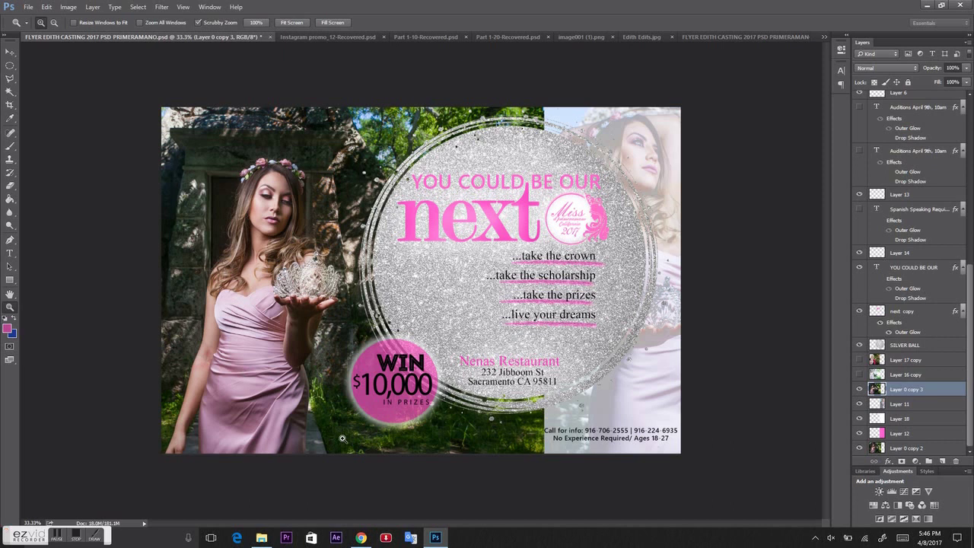